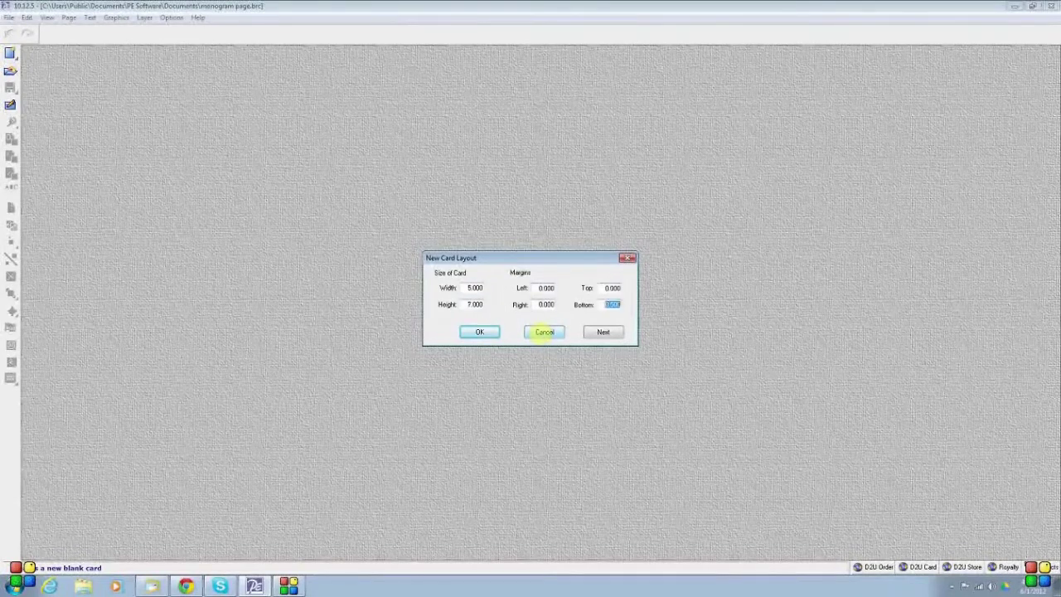
Create a blank 5 by 7 card with zero margins and delete its full-page text box
click(480, 331)
right_click(495, 342)
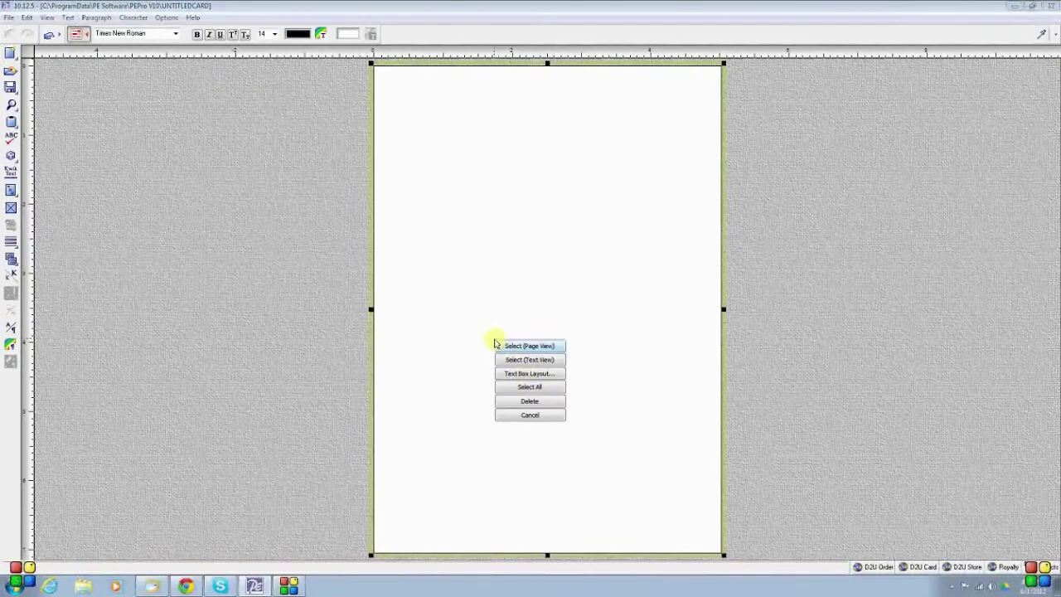
click(529, 401)
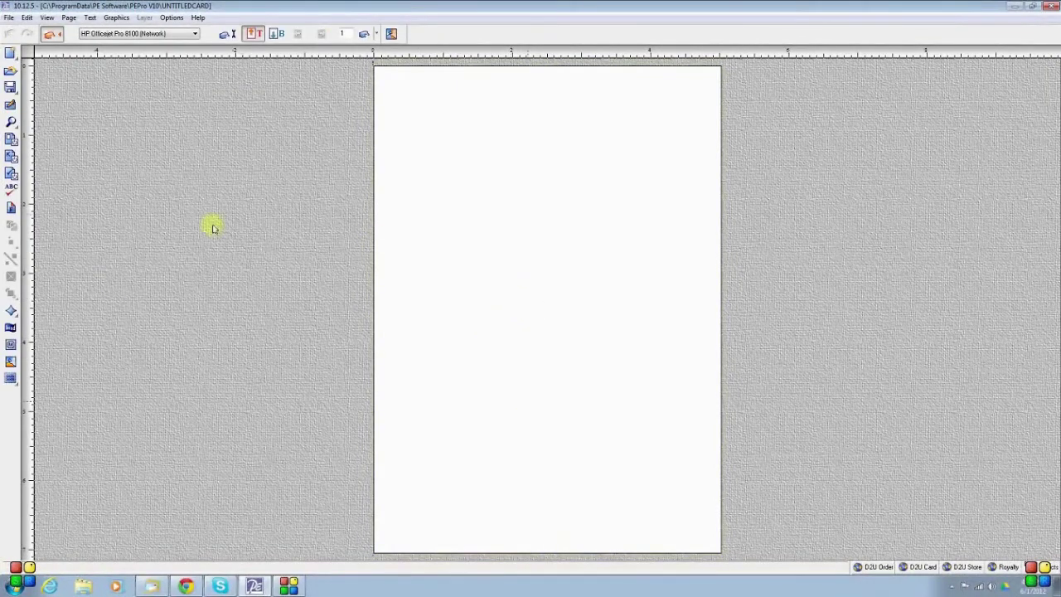
Insert a monogram with the initials gmr in PE Sonetta, size 72, framed by the fourth border with a double outline
click(11, 345)
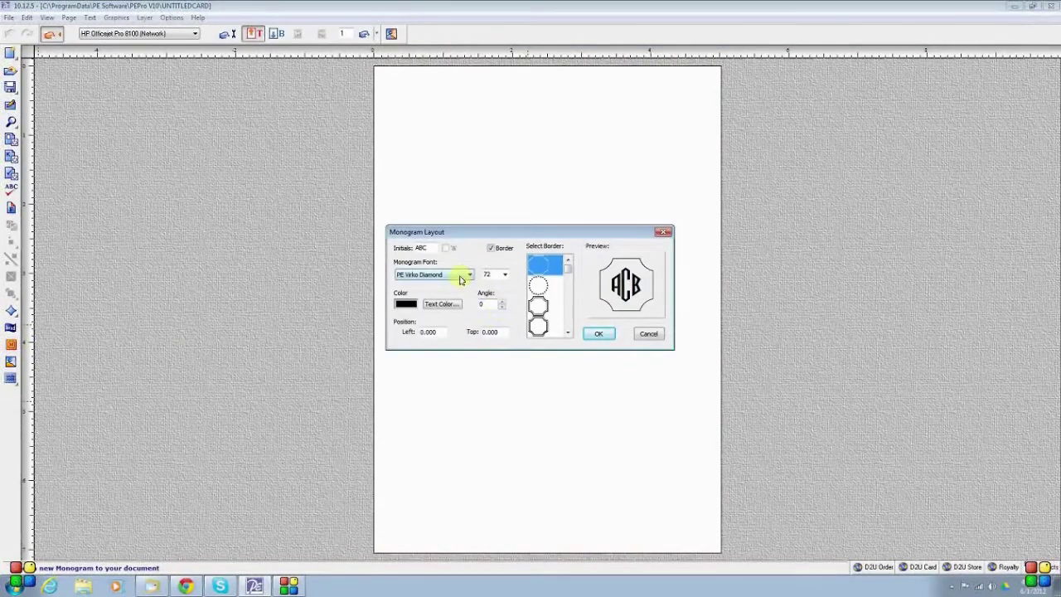
click(461, 276)
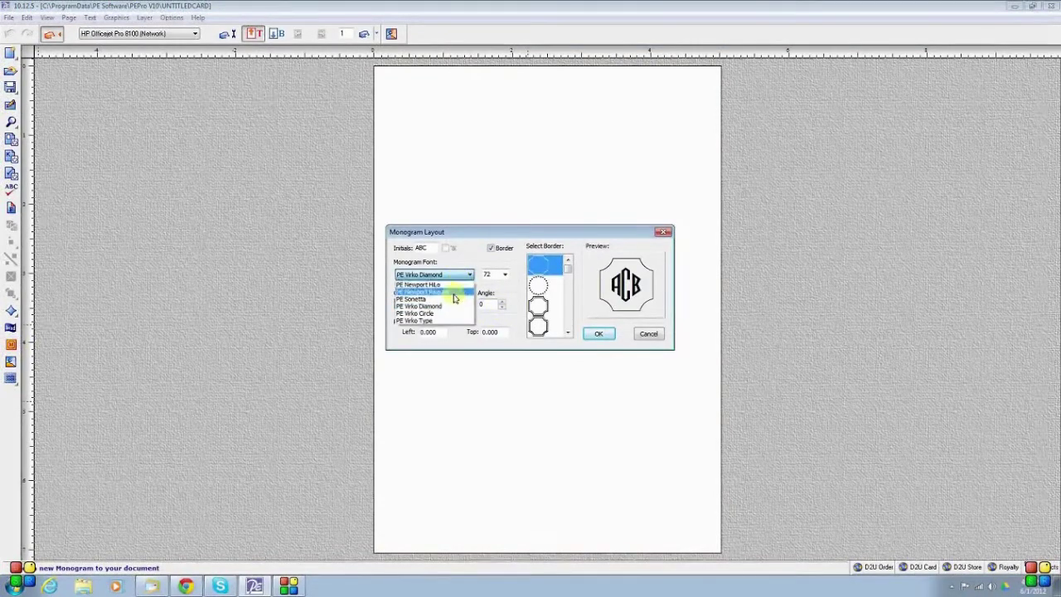
click(455, 301)
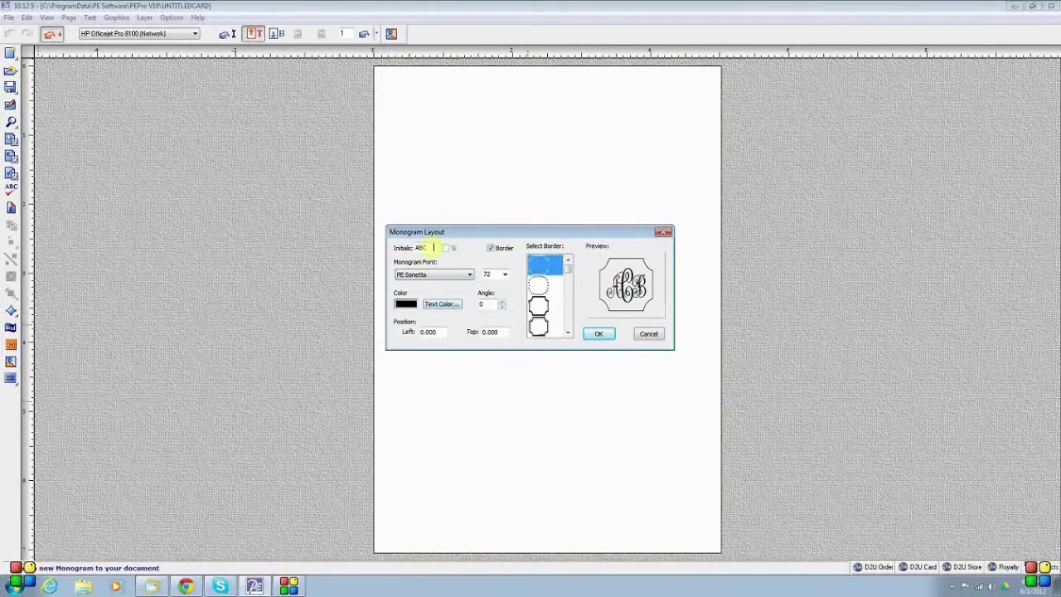
text(gmr)
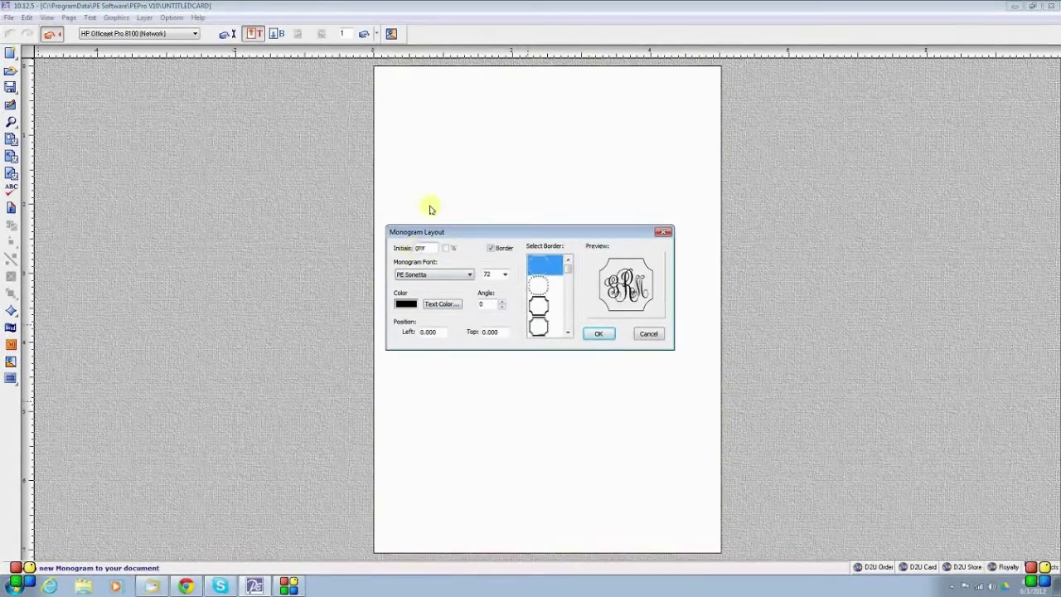
click(537, 327)
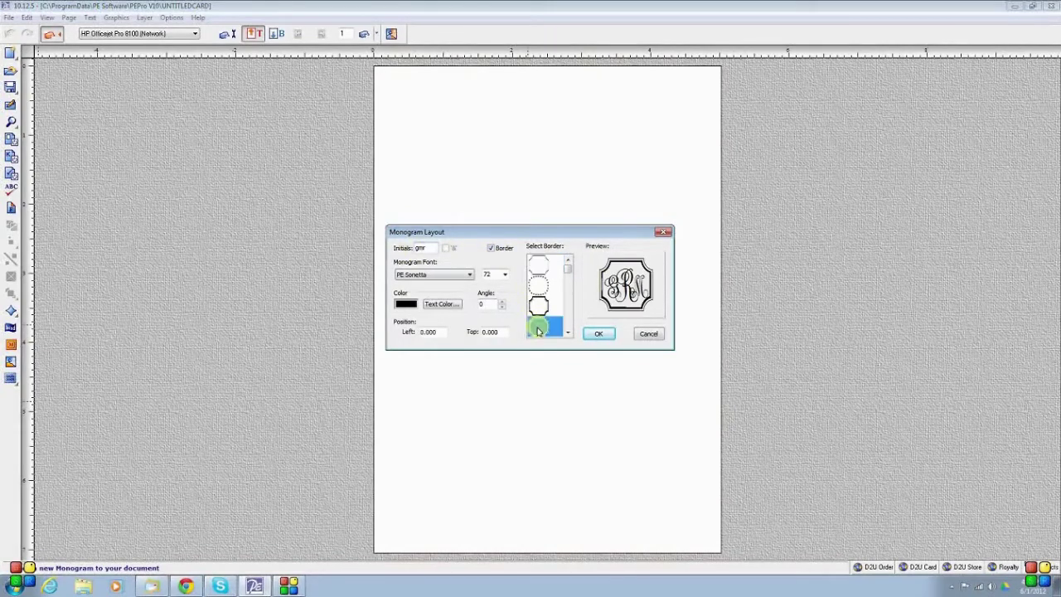
click(596, 335)
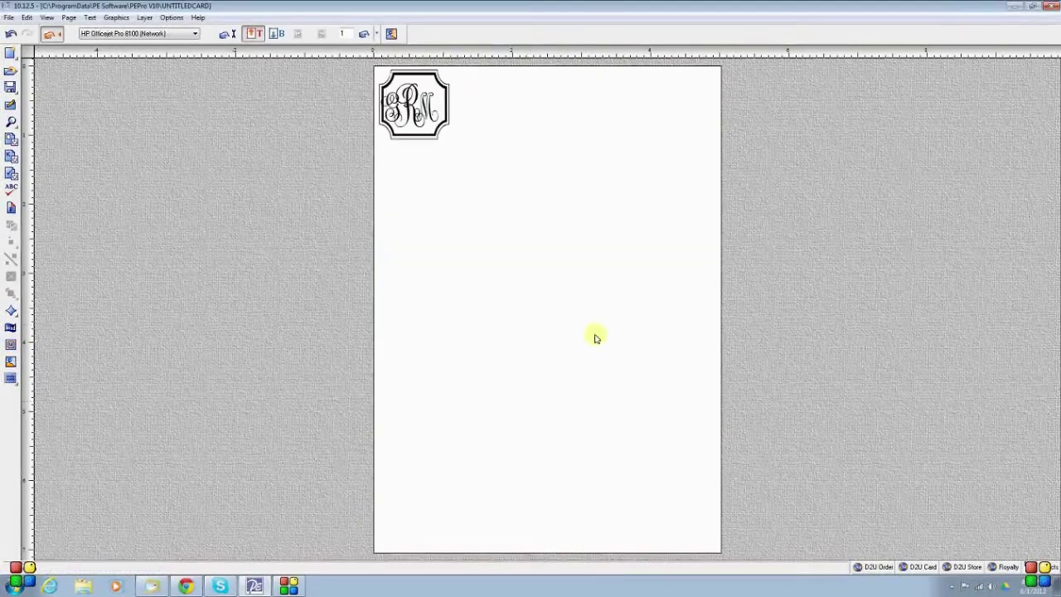
Move the monogram to the upper middle of the card and enlarge it to size 117
click(414, 116)
drag(414, 116, 529, 174)
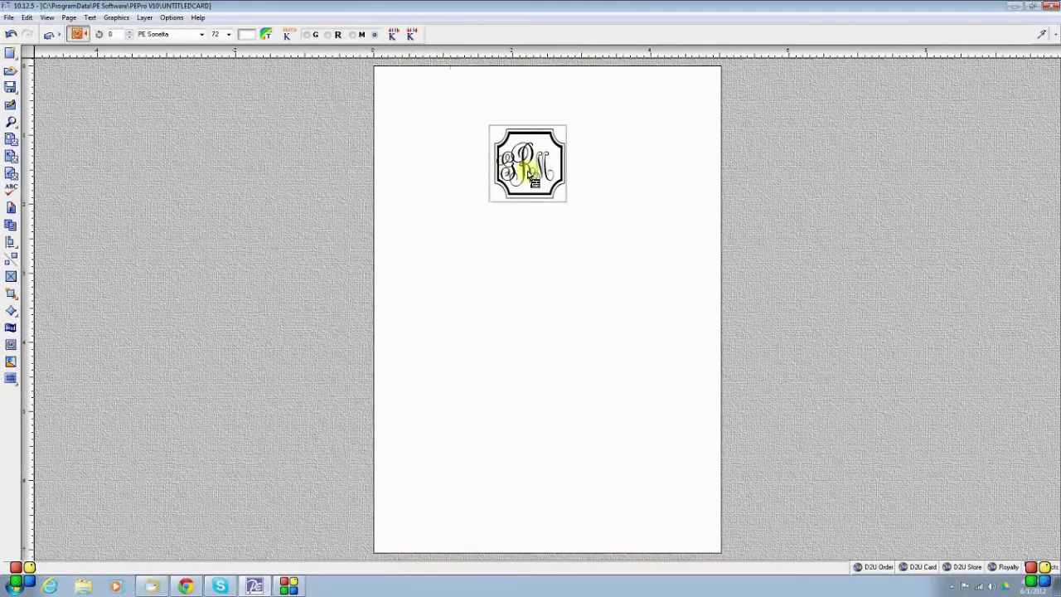
click(11, 257)
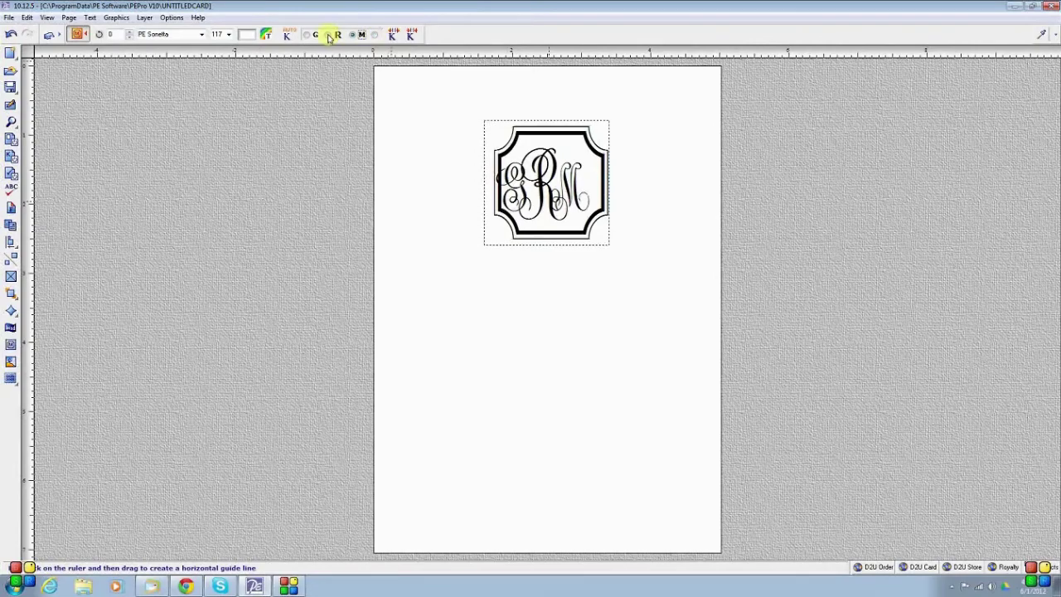
Adjust the monogram's kerning to centre the initials inside the border, and shift the whole monogram slightly up the card
click(411, 36)
click(411, 36)
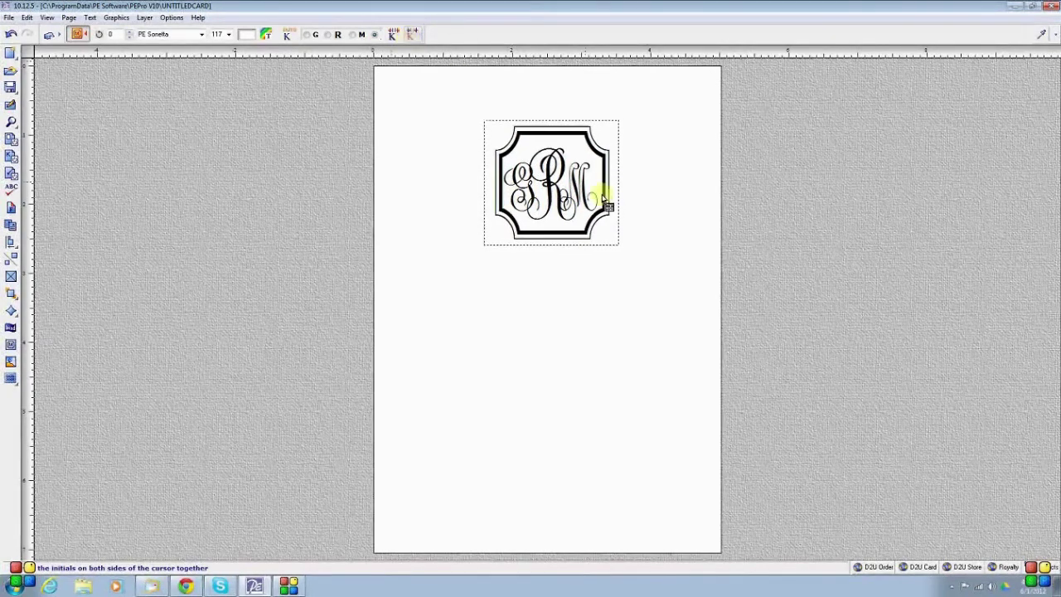
drag(550, 216, 550, 197)
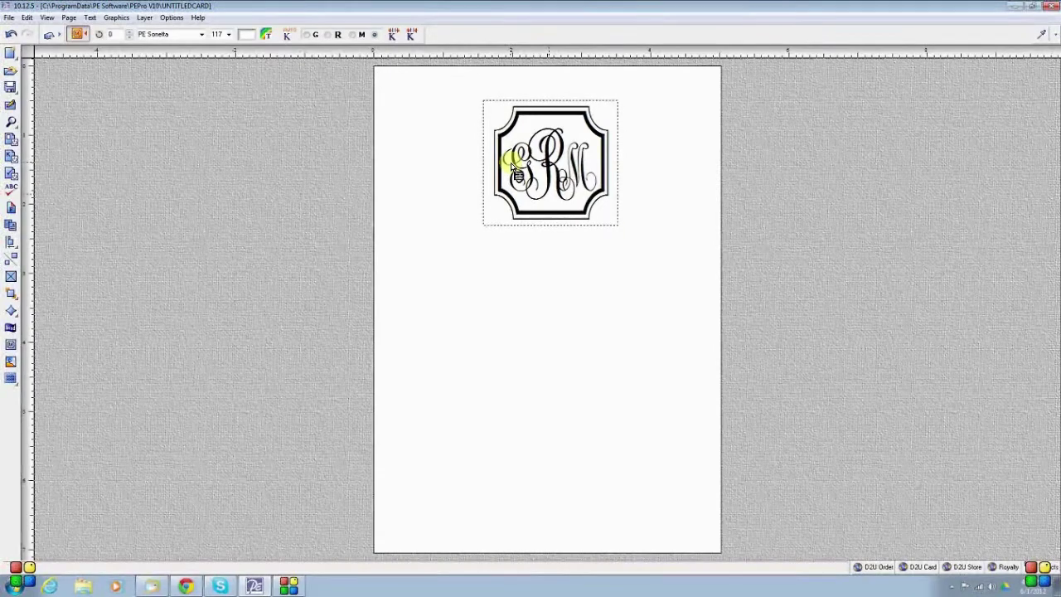
click(599, 347)
Turn off the border in the monogram's layout settings
click(503, 171)
right_click(525, 173)
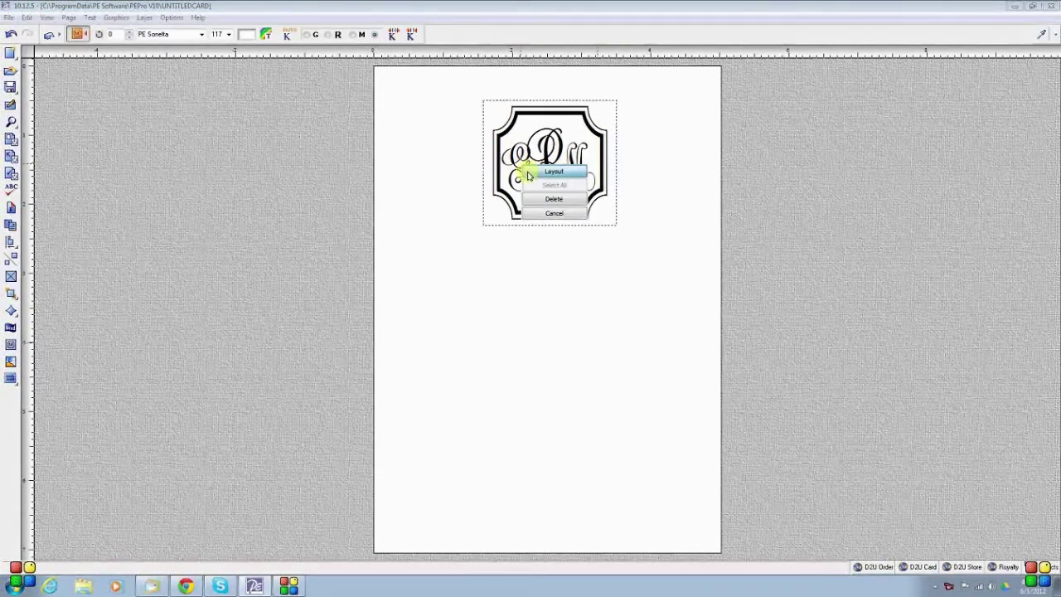
click(527, 175)
click(491, 247)
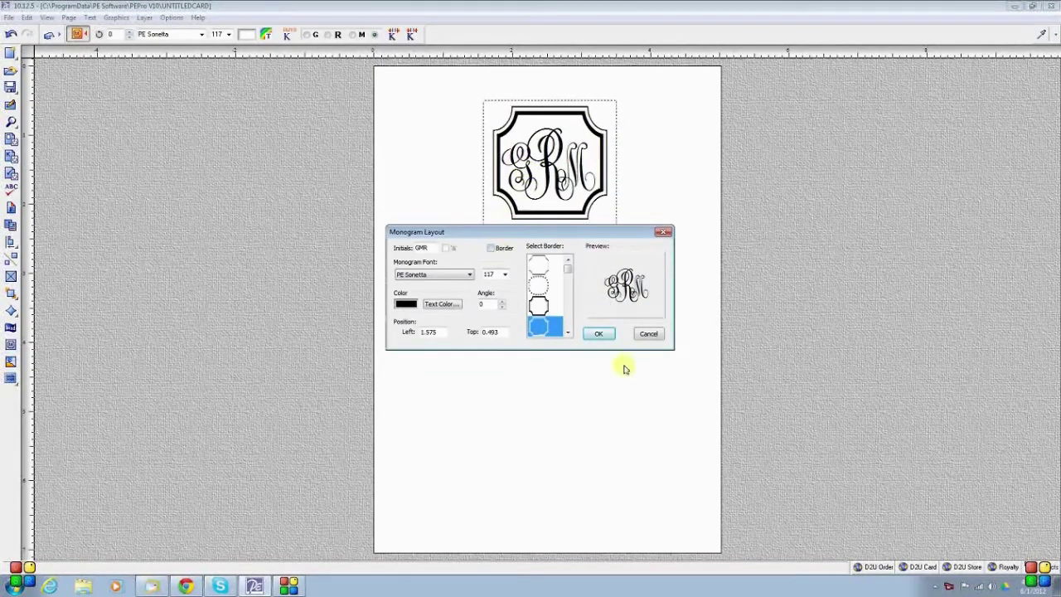
click(599, 333)
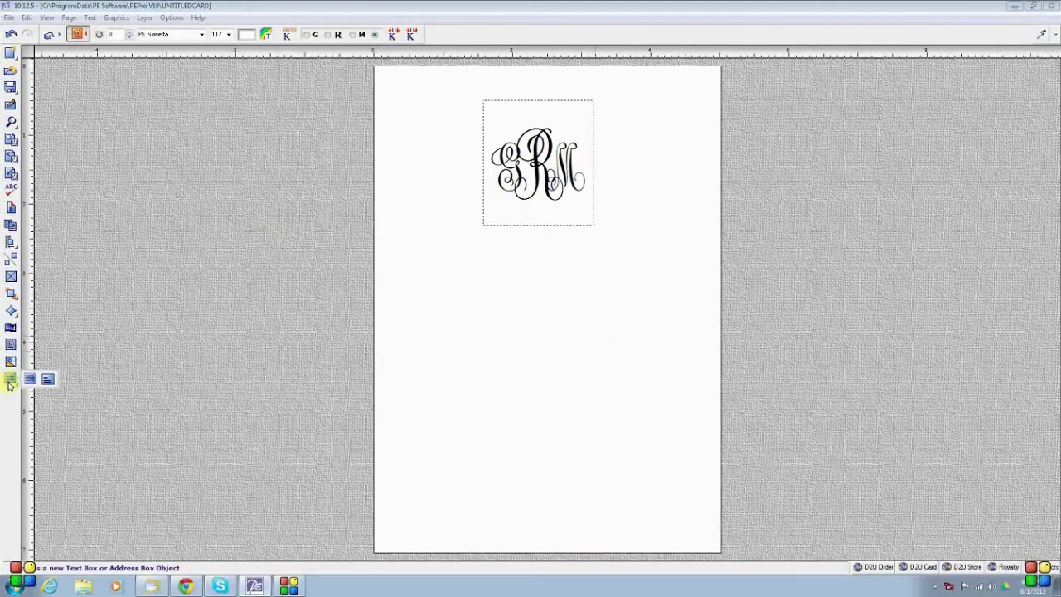
Add a PE Sonetta text box below the monogram, about 3.7 inches wide and 3.6 inches high, and activate it for text entry
click(29, 378)
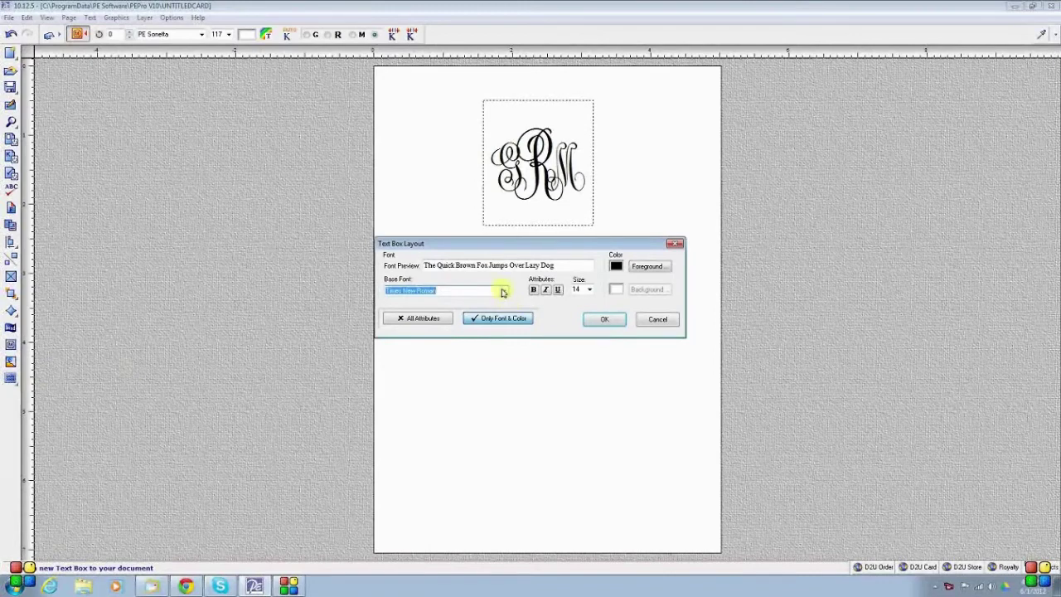
text(pe son)
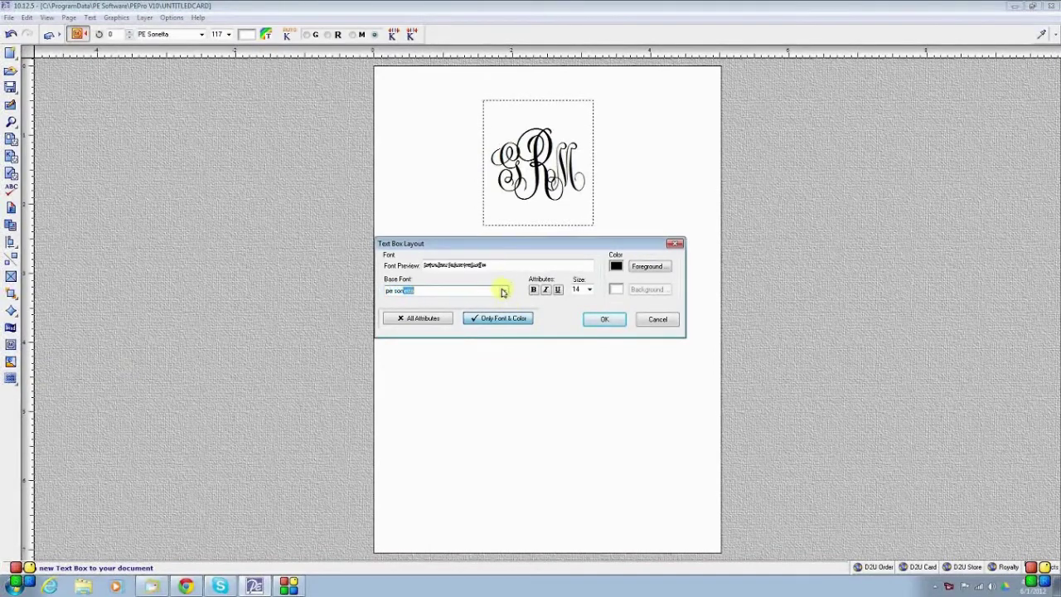
click(592, 321)
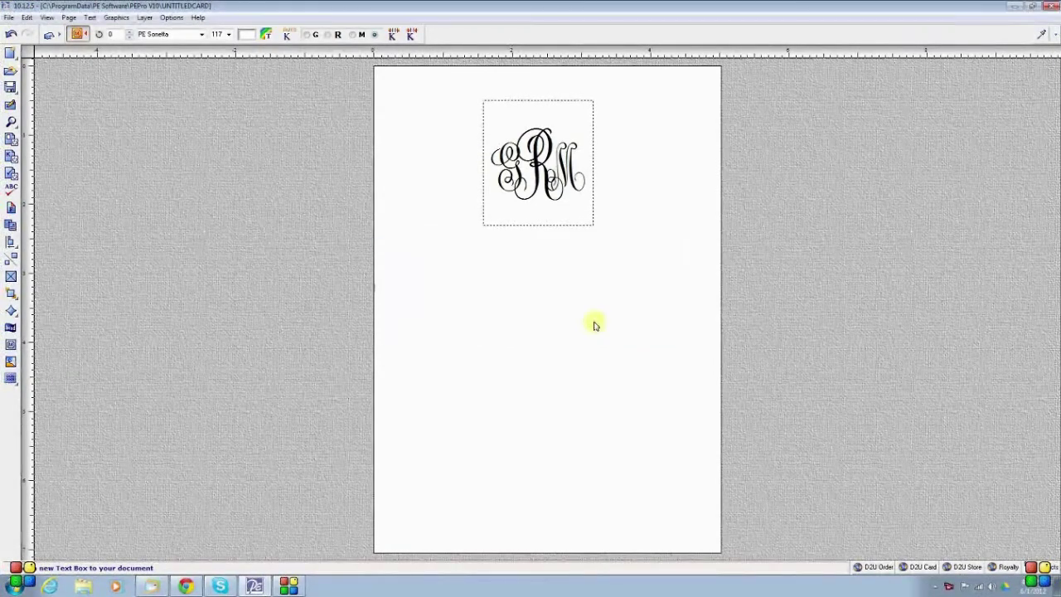
click(416, 189)
drag(492, 311, 625, 309)
drag(524, 273, 556, 445)
click(510, 383)
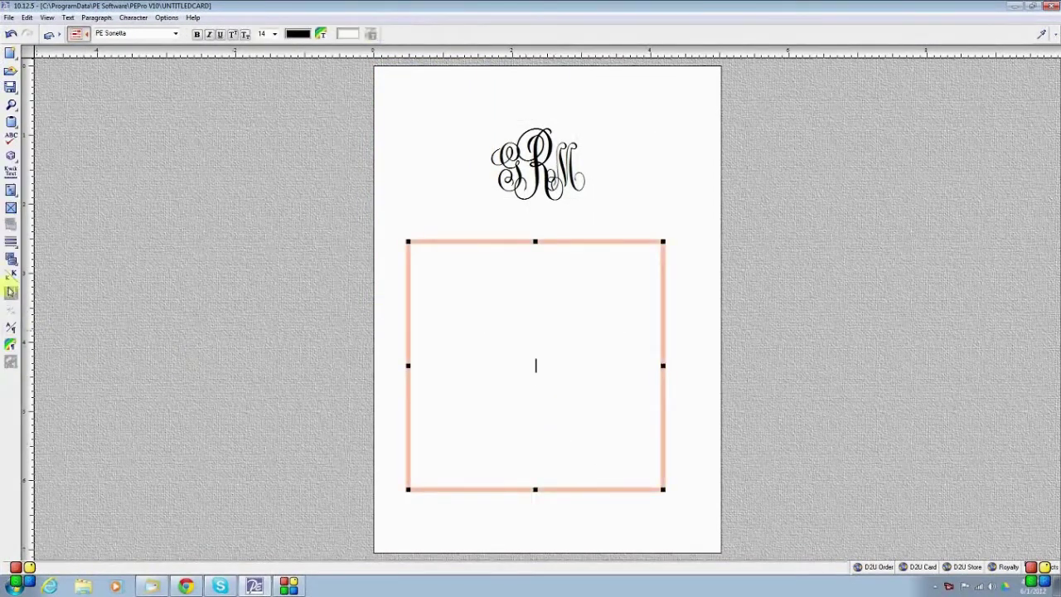
Insert the double-outlined border character (Alt + 035) from the uppercase PE Sonetta characters into the text box
click(11, 155)
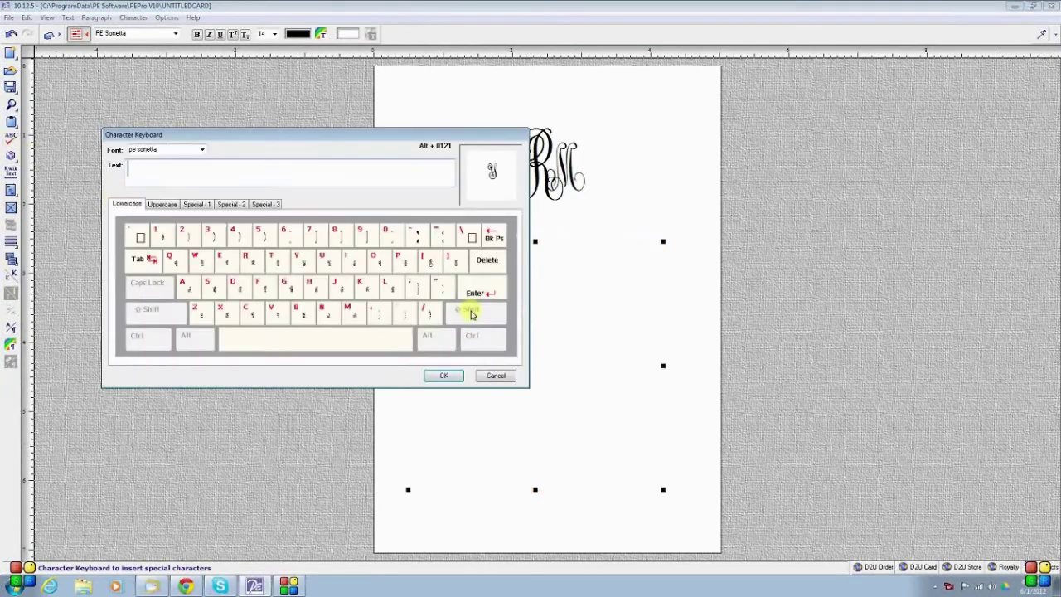
click(166, 206)
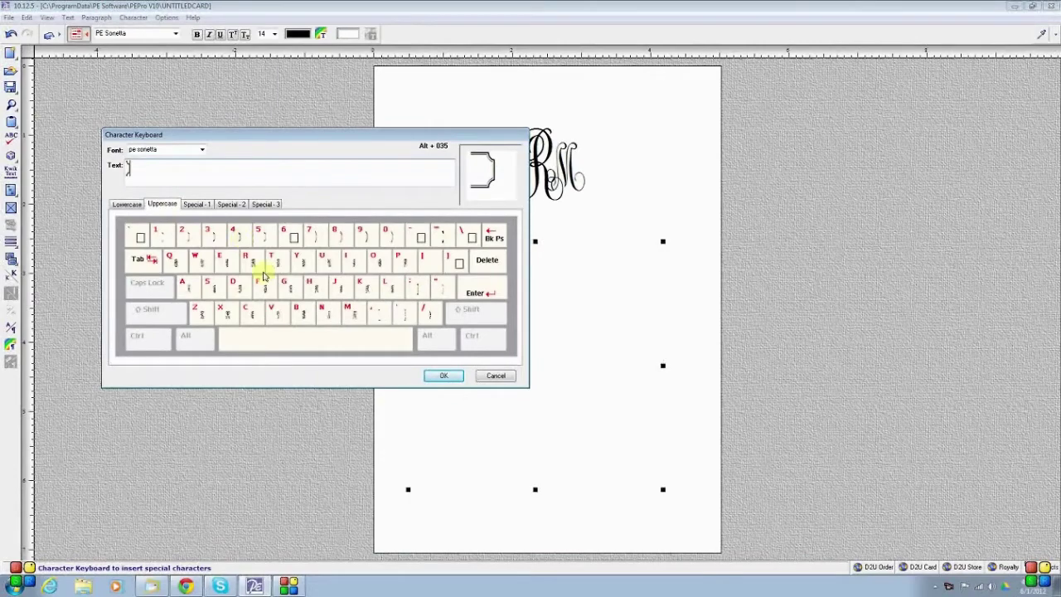
click(444, 375)
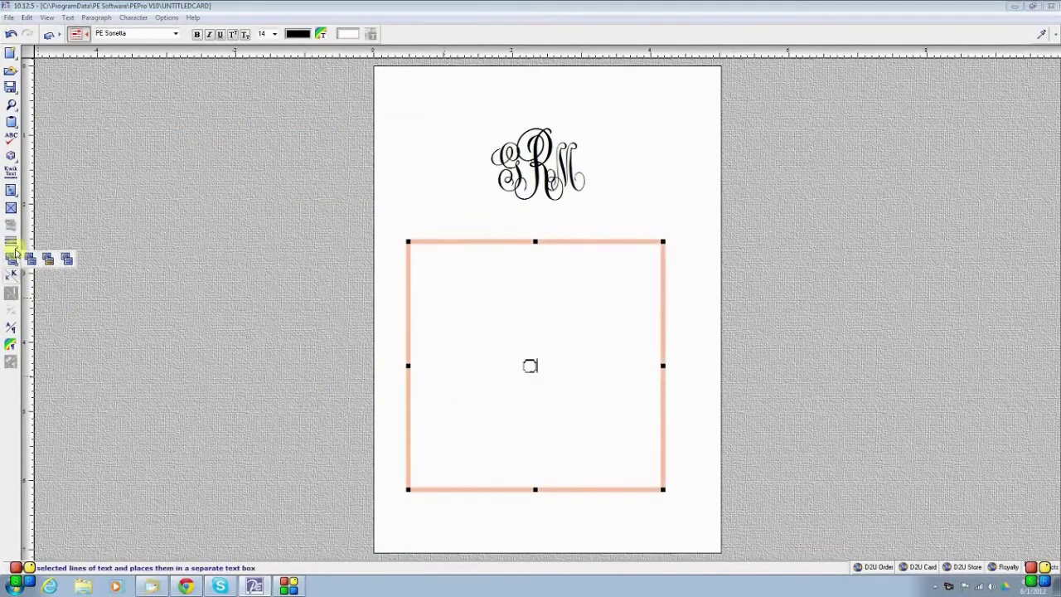
Enlarge the border character in the text box to size 104
click(14, 292)
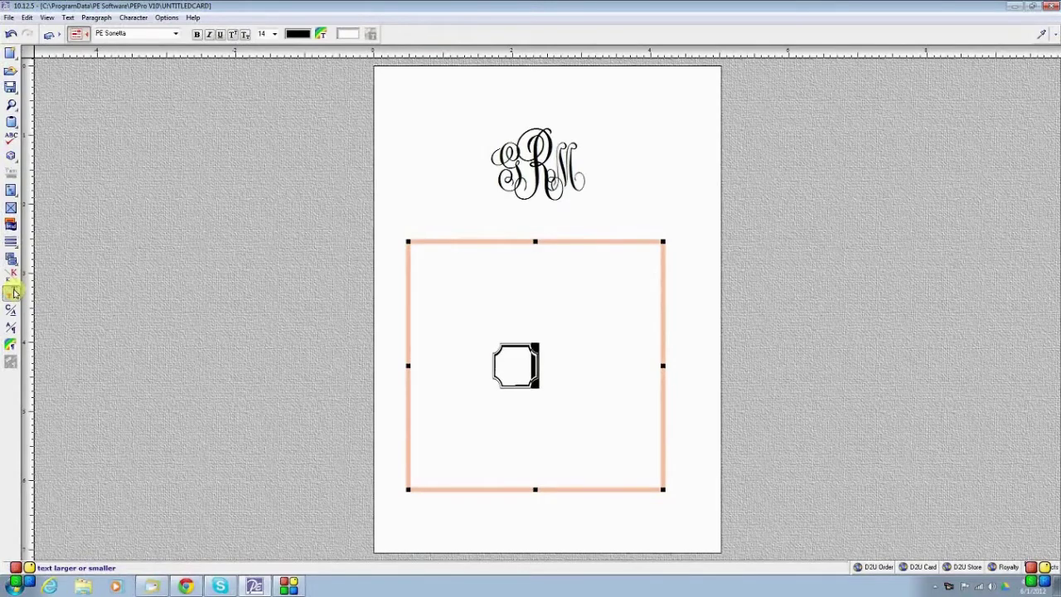
click(13, 292)
click(13, 292)
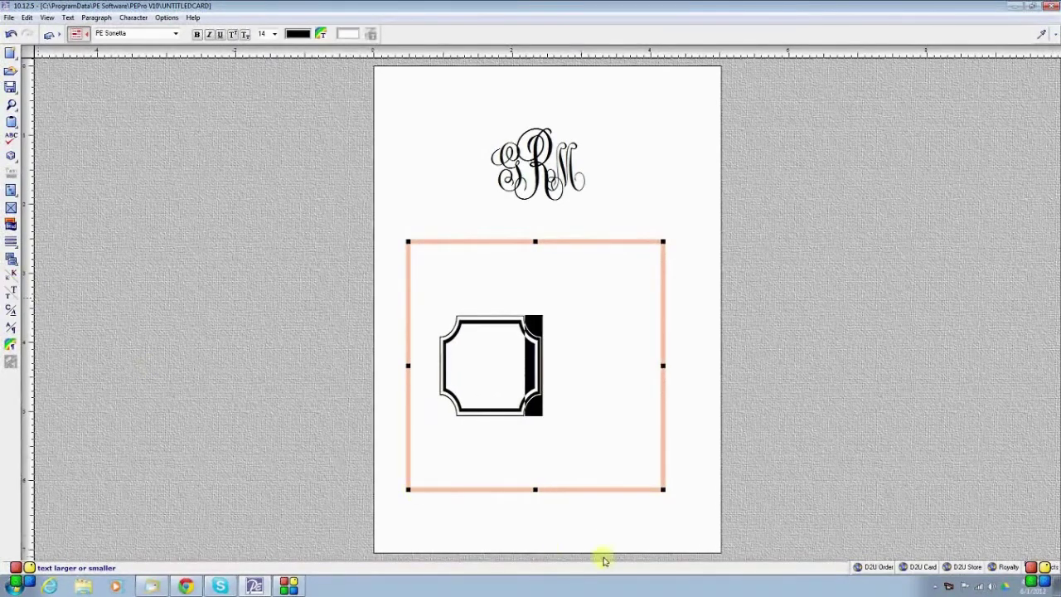
click(590, 441)
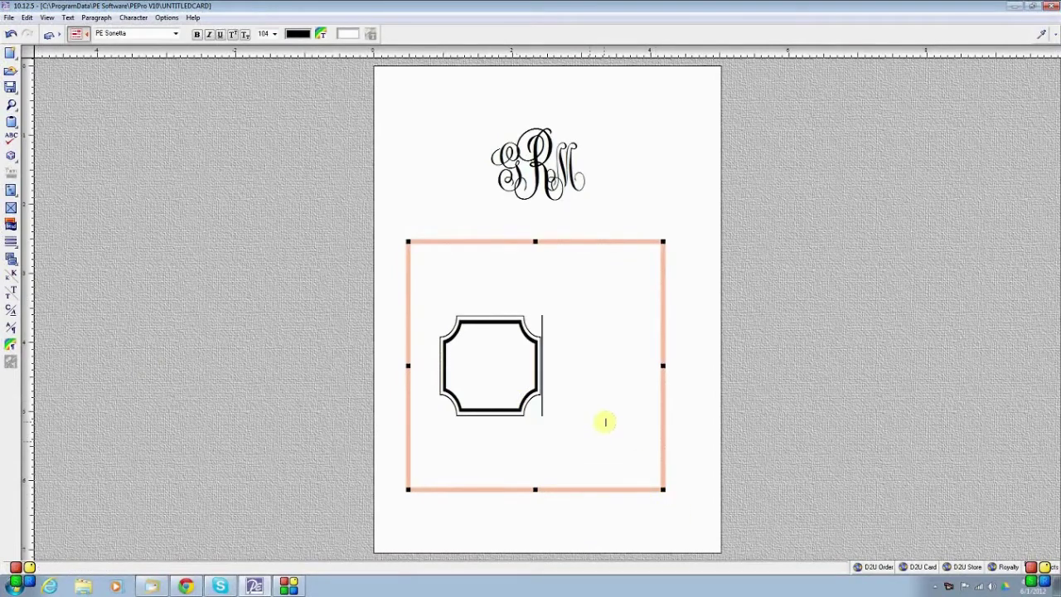
Move the border's text box over the monogram and enlarge the border character to size 110
drag(594, 457, 642, 261)
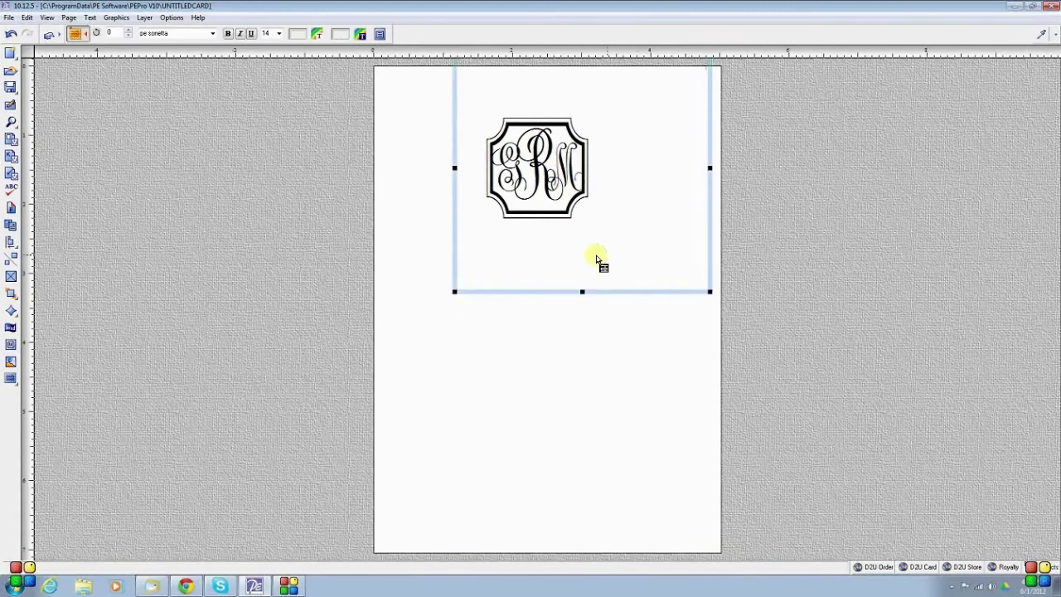
click(504, 218)
click(525, 249)
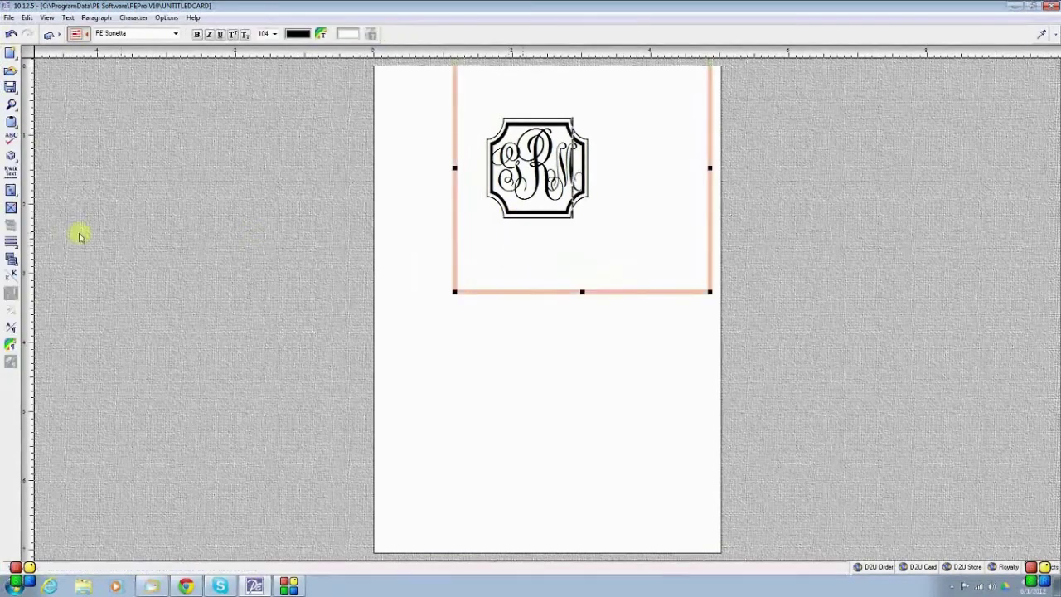
click(14, 292)
click(14, 294)
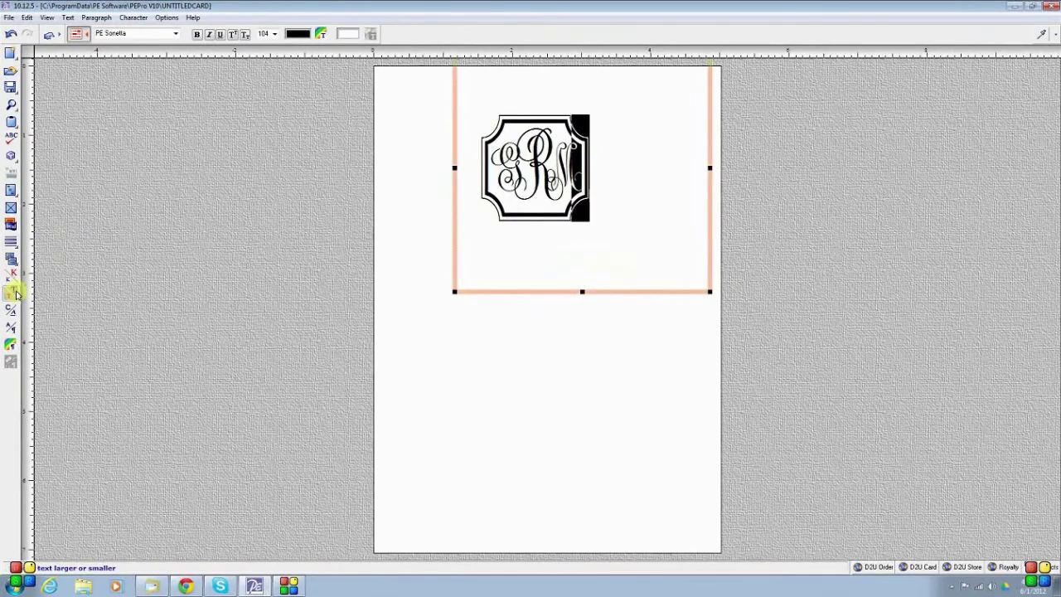
click(587, 271)
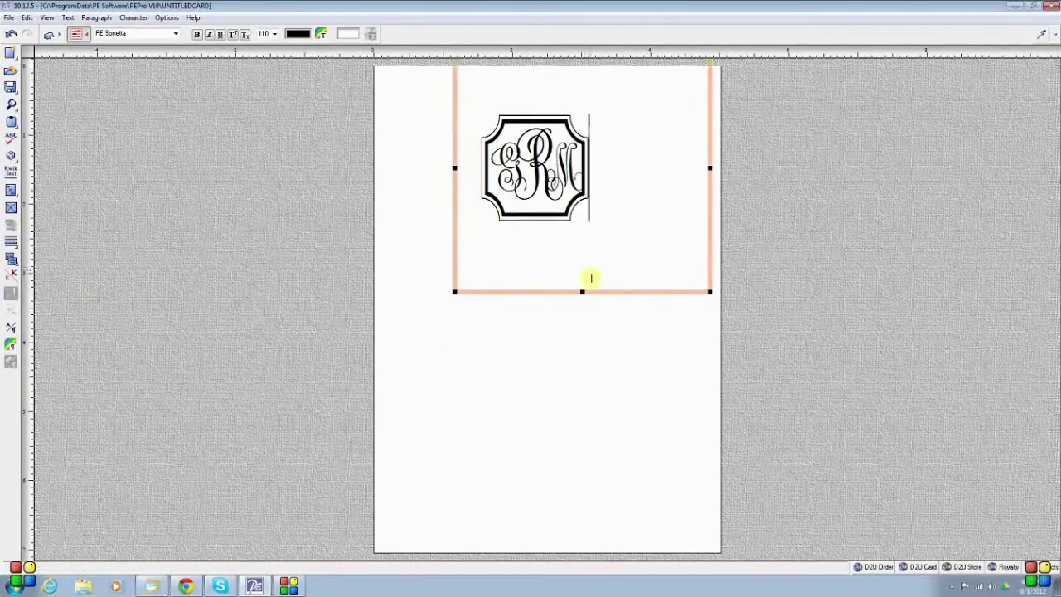
Shift the border slightly towards the monogram's centre and enlarge the border character a little more
click(584, 324)
drag(549, 273, 556, 270)
right_click(547, 209)
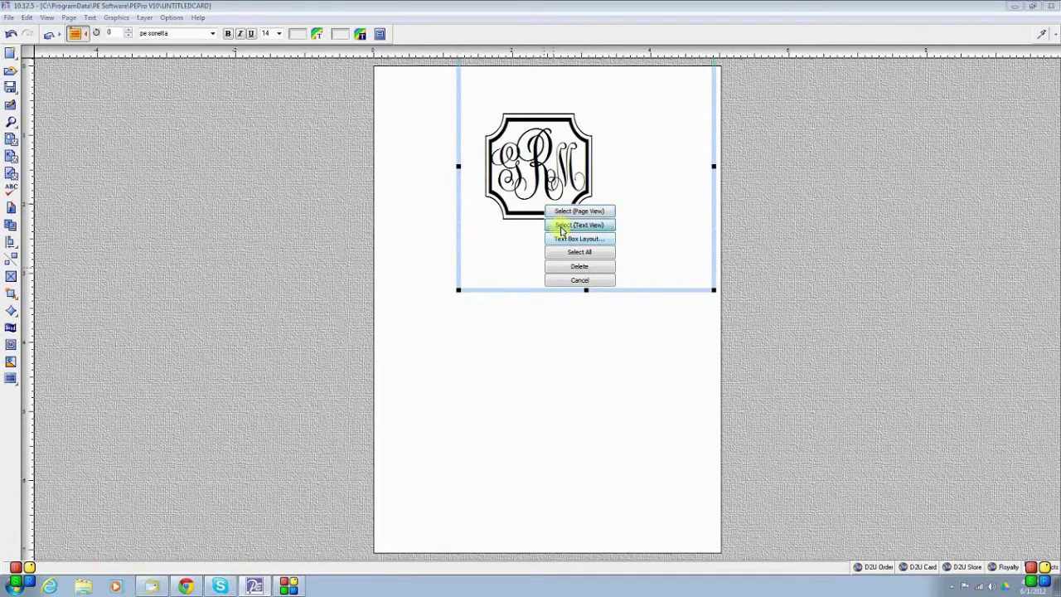
click(560, 225)
click(27, 245)
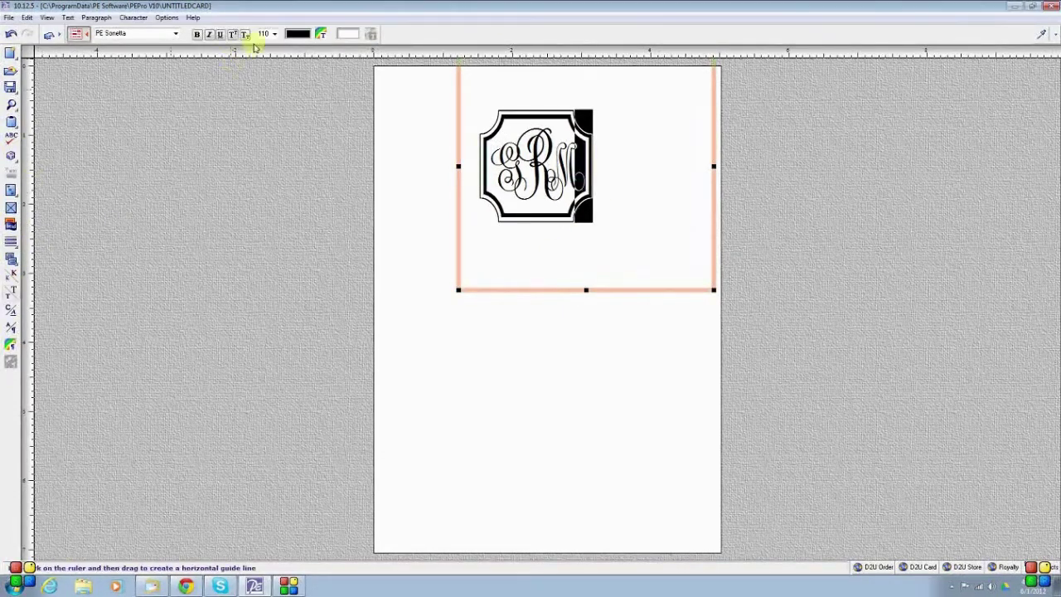
click(500, 315)
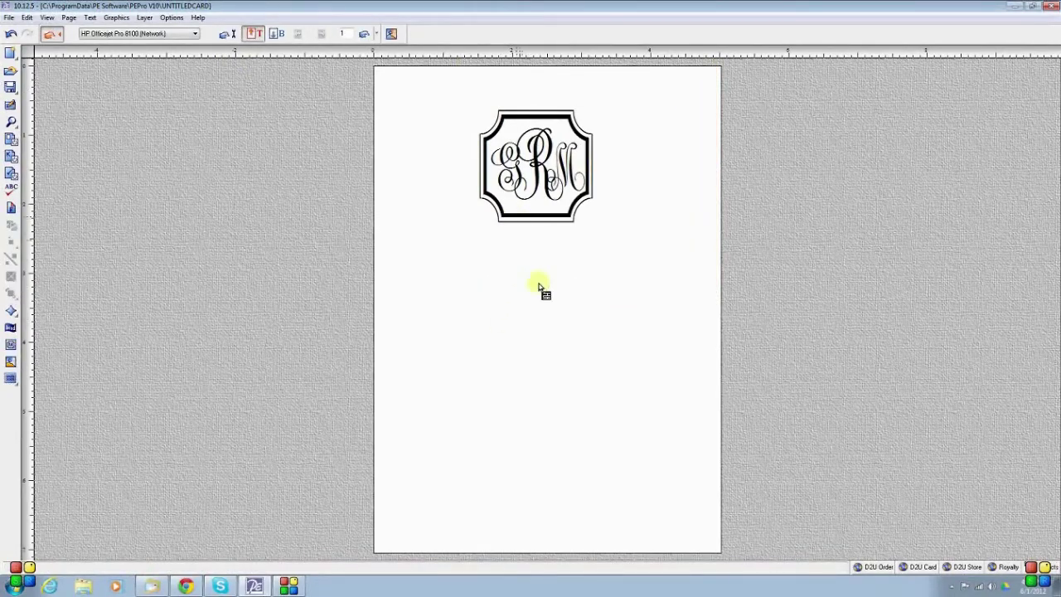
Nudge the border's text box slightly to the right to centre the frame around the initials
click(538, 189)
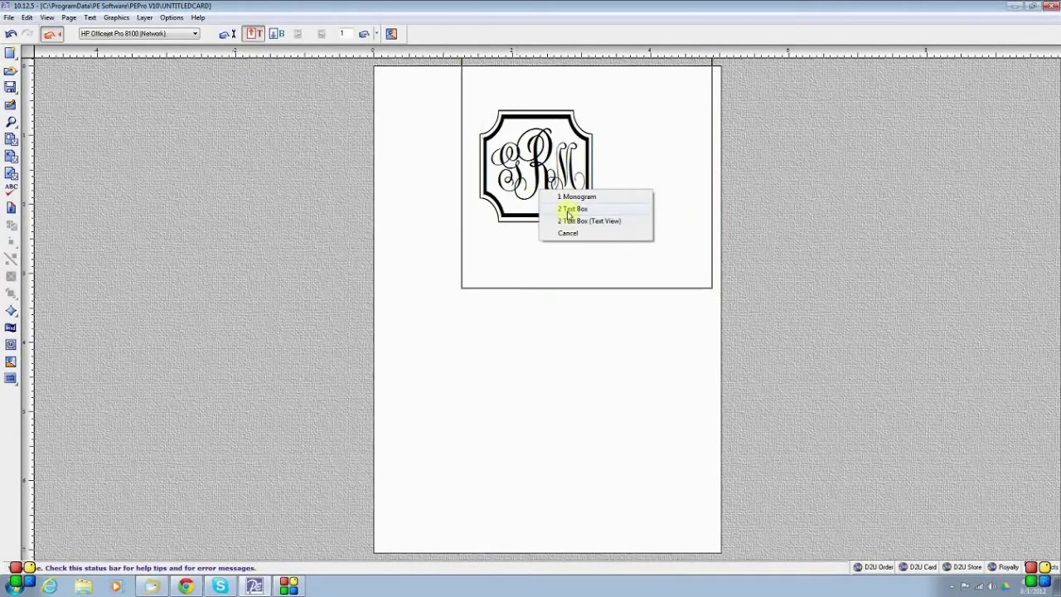
click(570, 209)
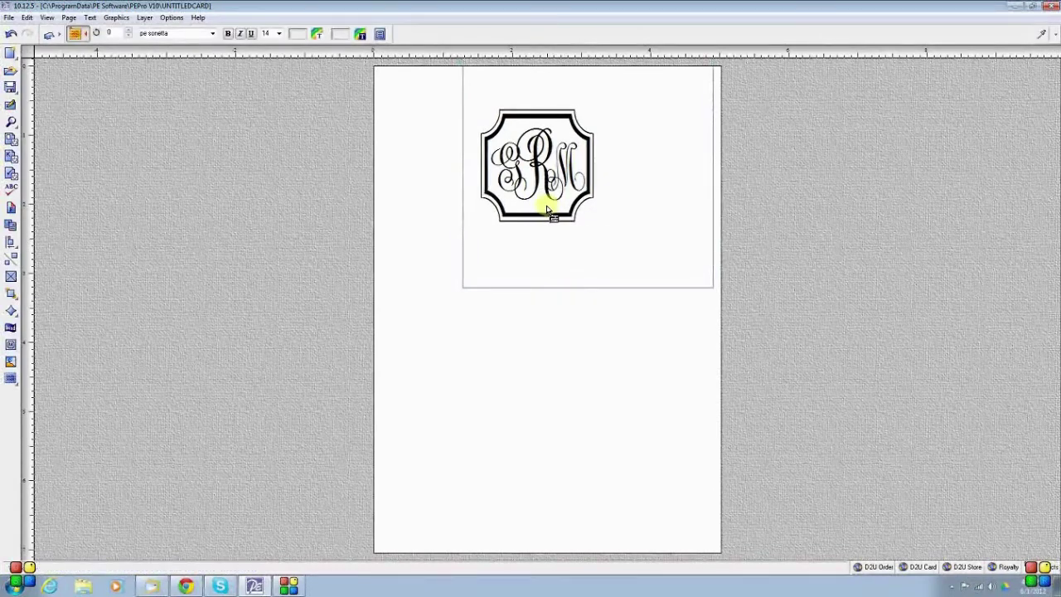
click(535, 286)
click(520, 365)
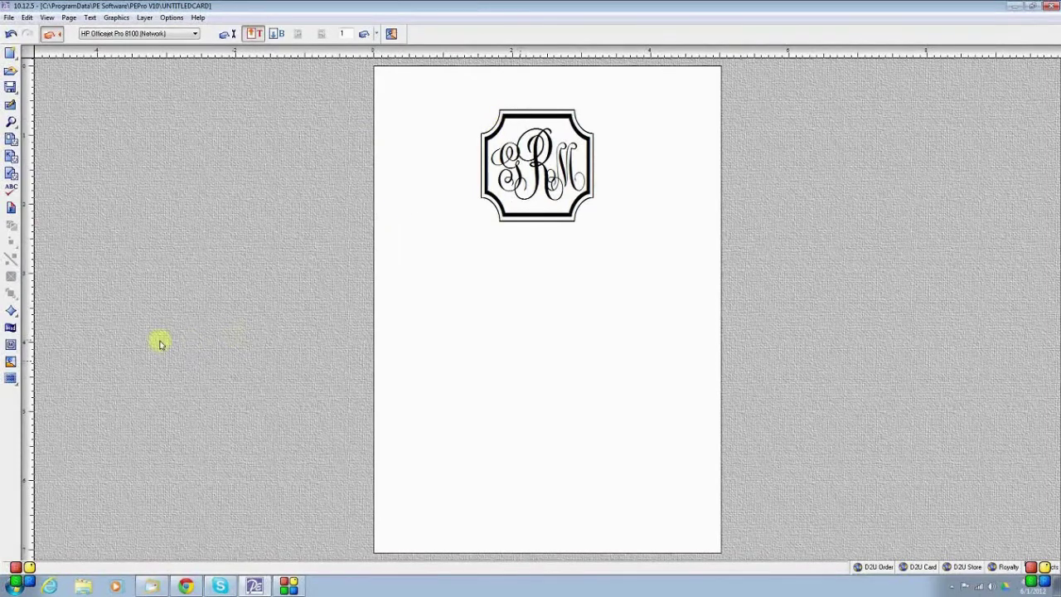
Add a square shape, shrink it to slightly larger than the border and place it over the monogram
click(10, 311)
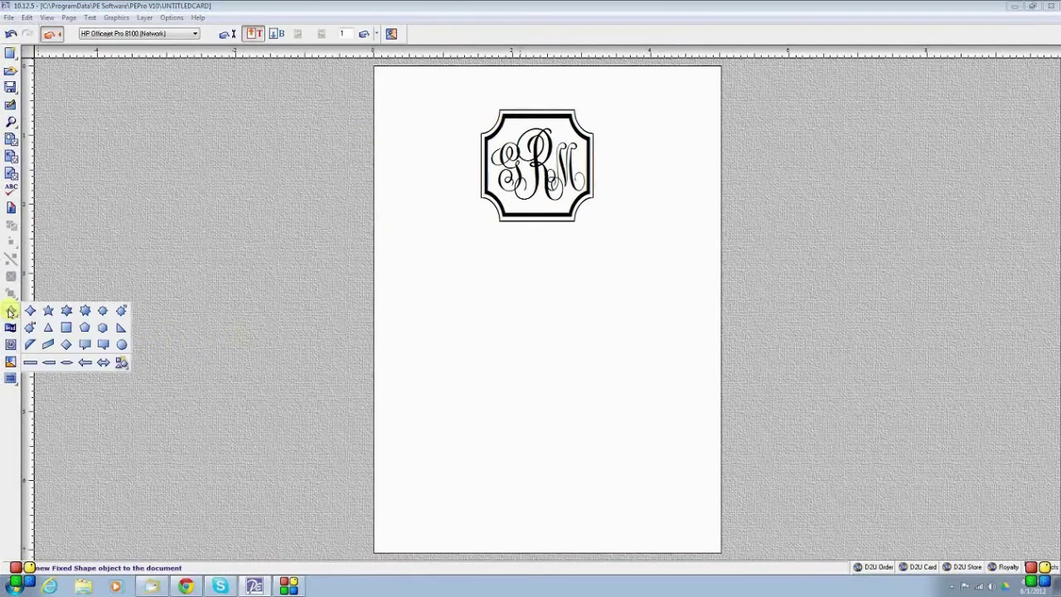
click(65, 328)
click(401, 95)
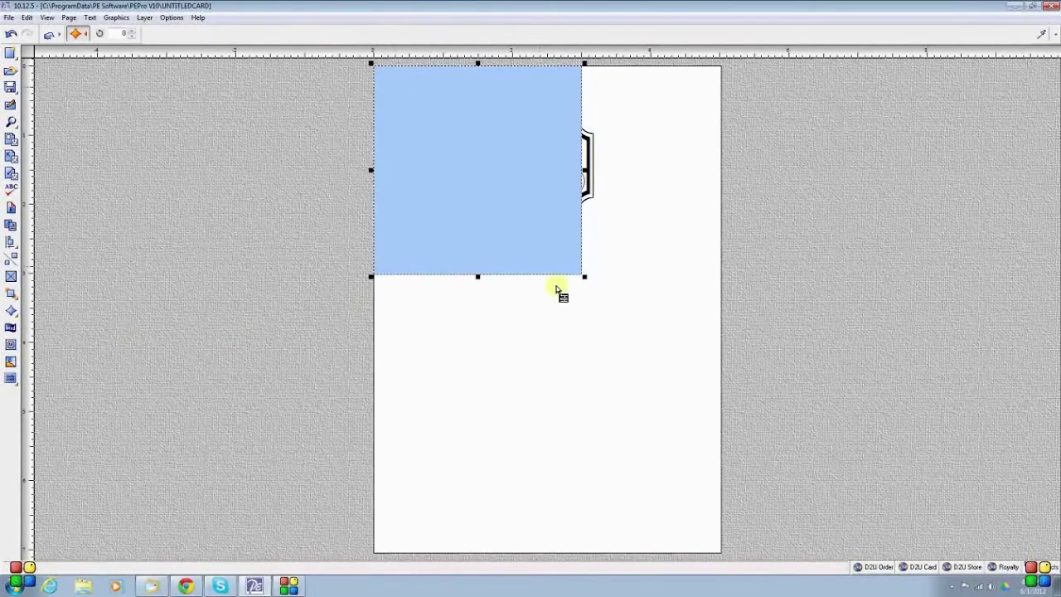
drag(583, 277, 520, 218)
Push the square to the back behind the monogram and shrink it closer to the border's size
click(144, 17)
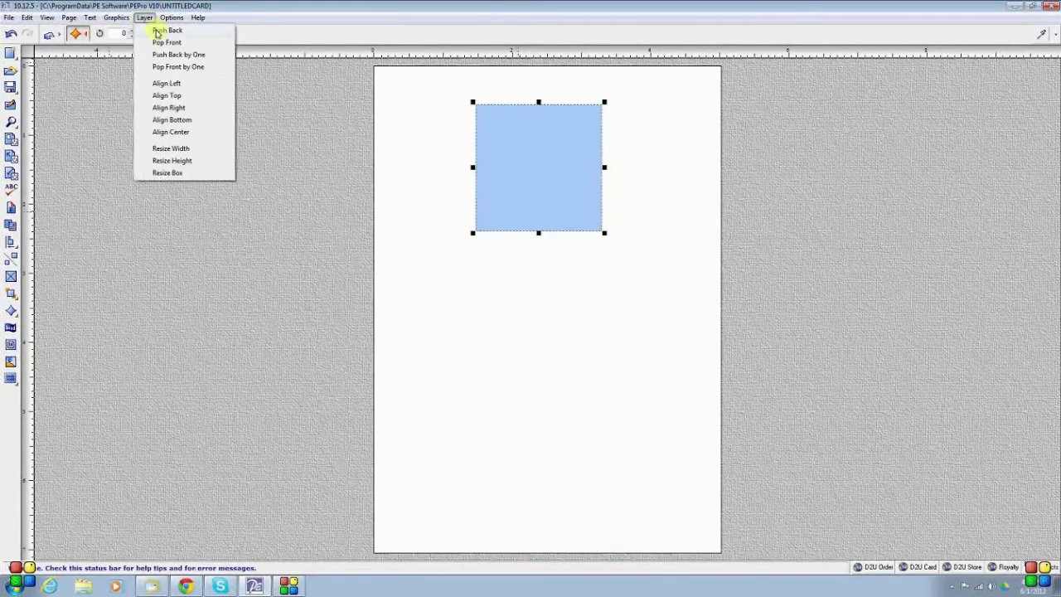
click(161, 31)
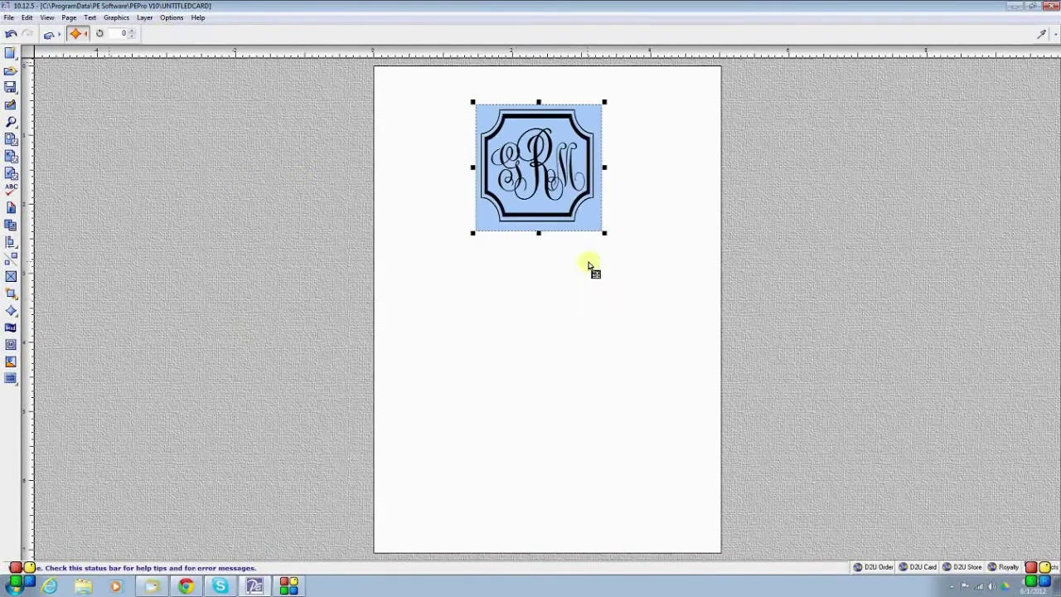
drag(604, 233, 592, 226)
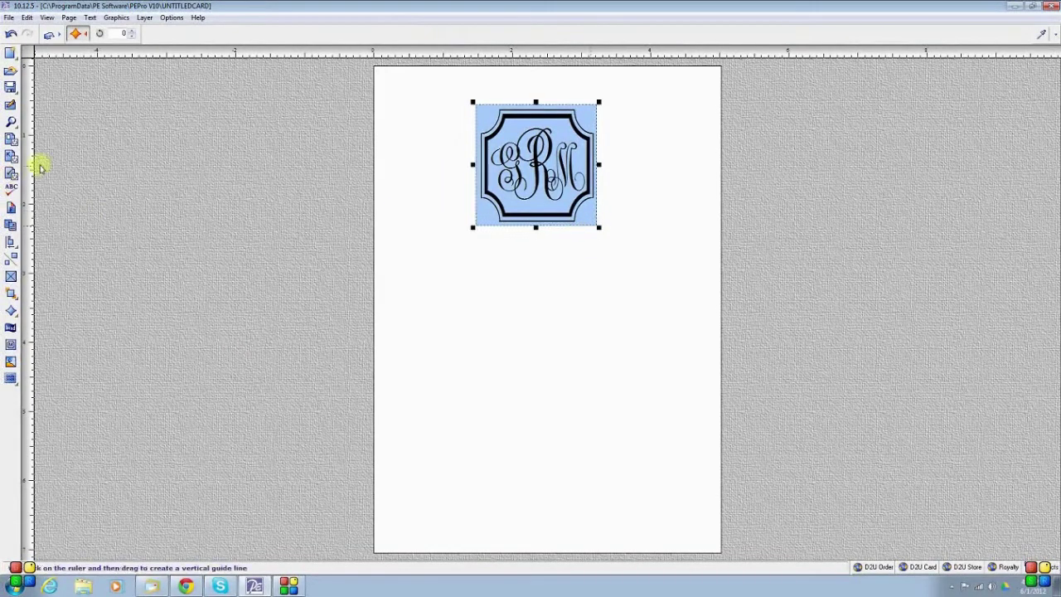
Set the square's fill to a single bright green (red 0, green 255, blue 0)
right_click(492, 221)
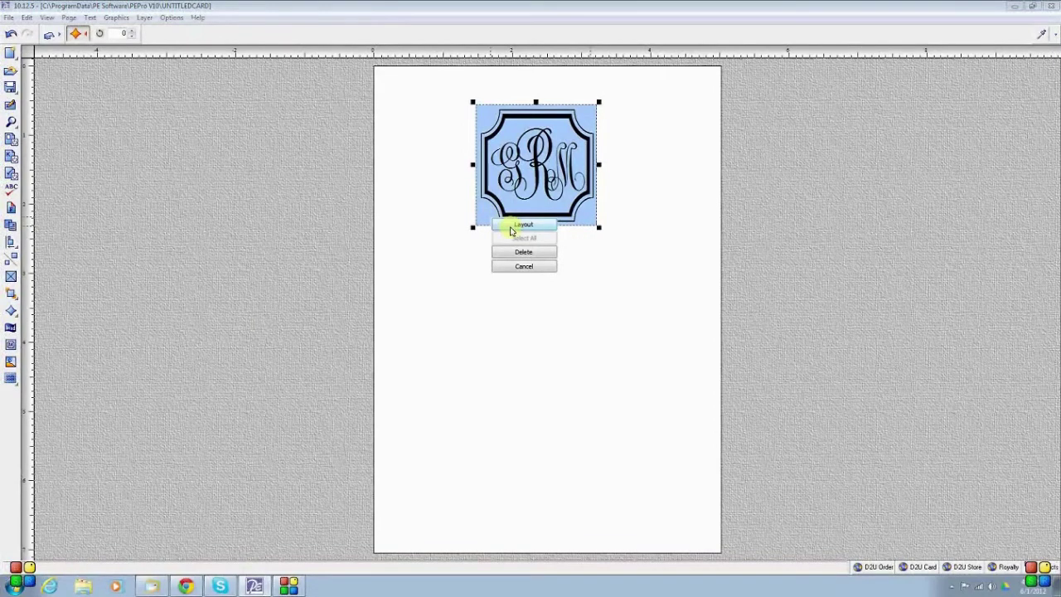
click(522, 225)
click(466, 310)
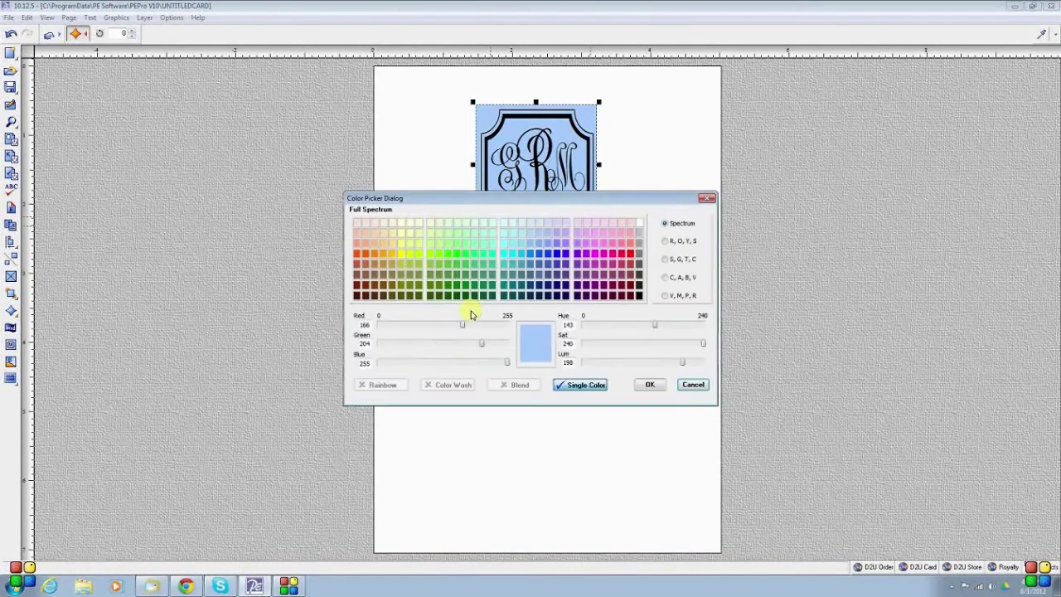
click(457, 260)
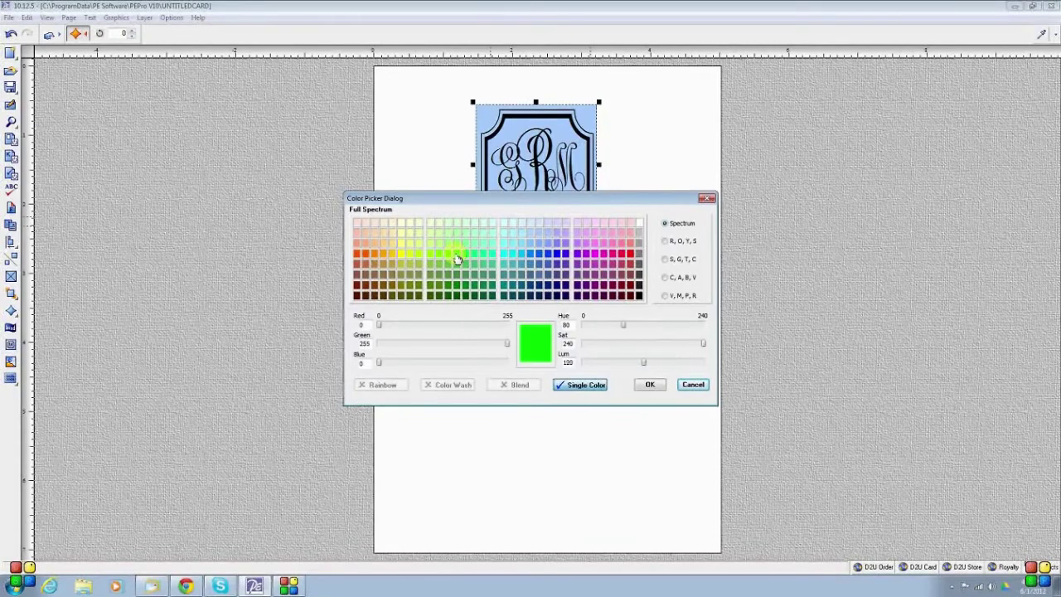
click(647, 385)
click(634, 369)
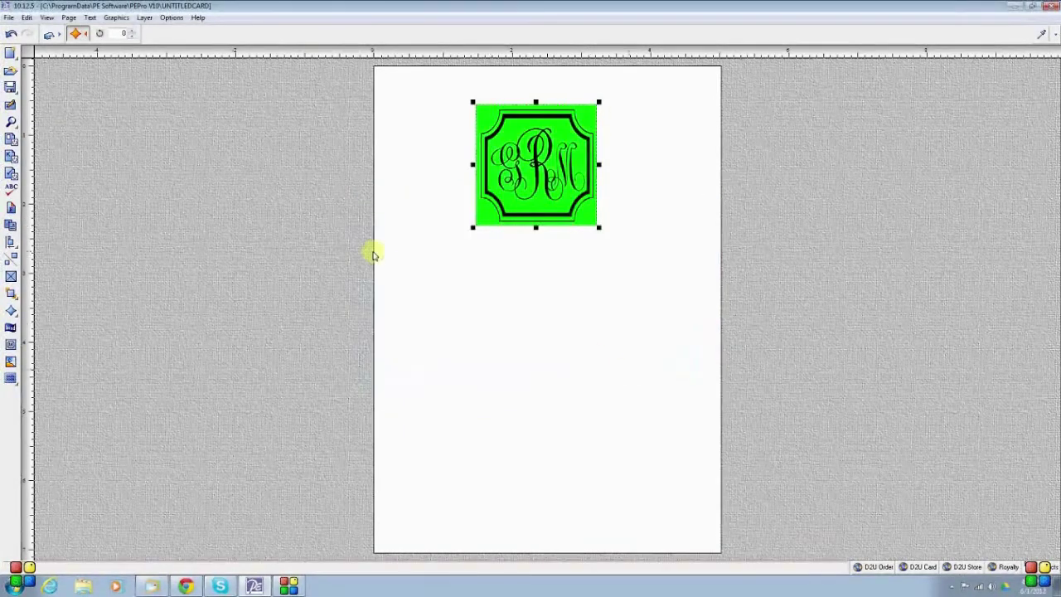
Resize all four sides of the green square so its edges line up with the border's outer line
click(11, 122)
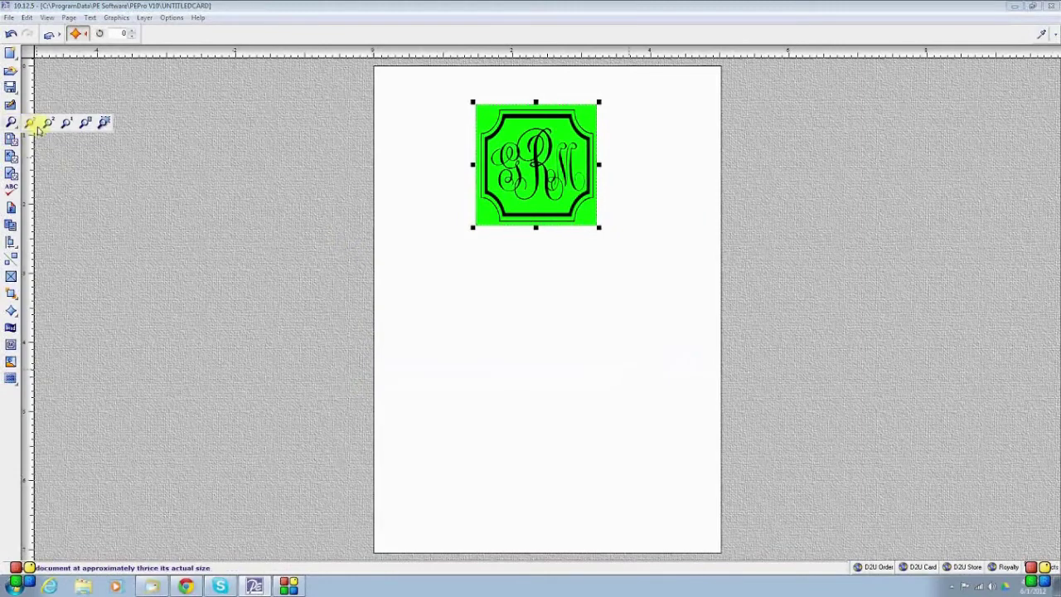
click(47, 124)
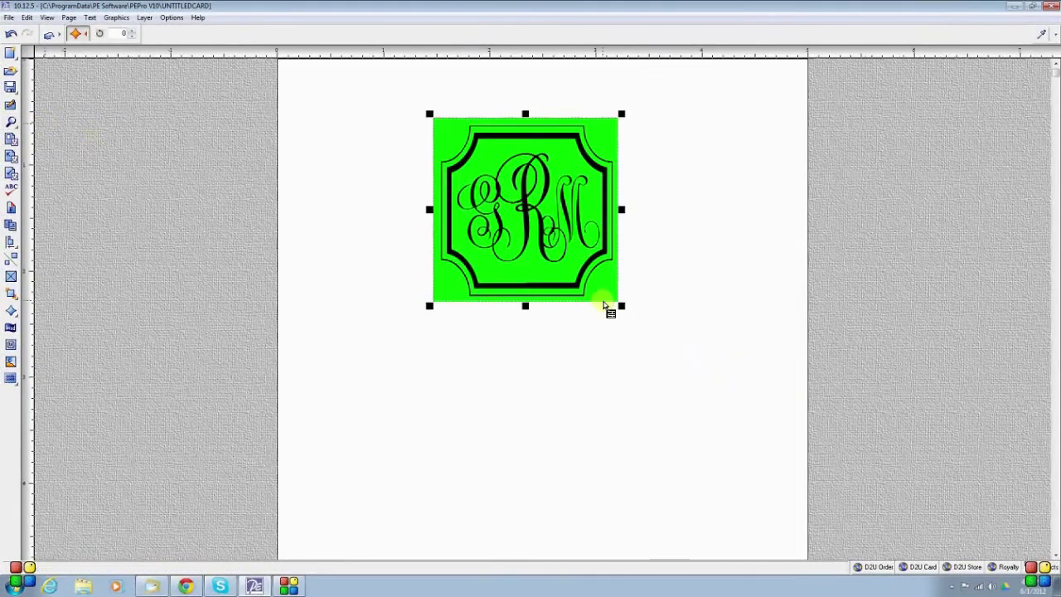
click(525, 304)
click(526, 297)
drag(621, 207, 618, 207)
drag(522, 112, 523, 122)
drag(429, 210, 436, 210)
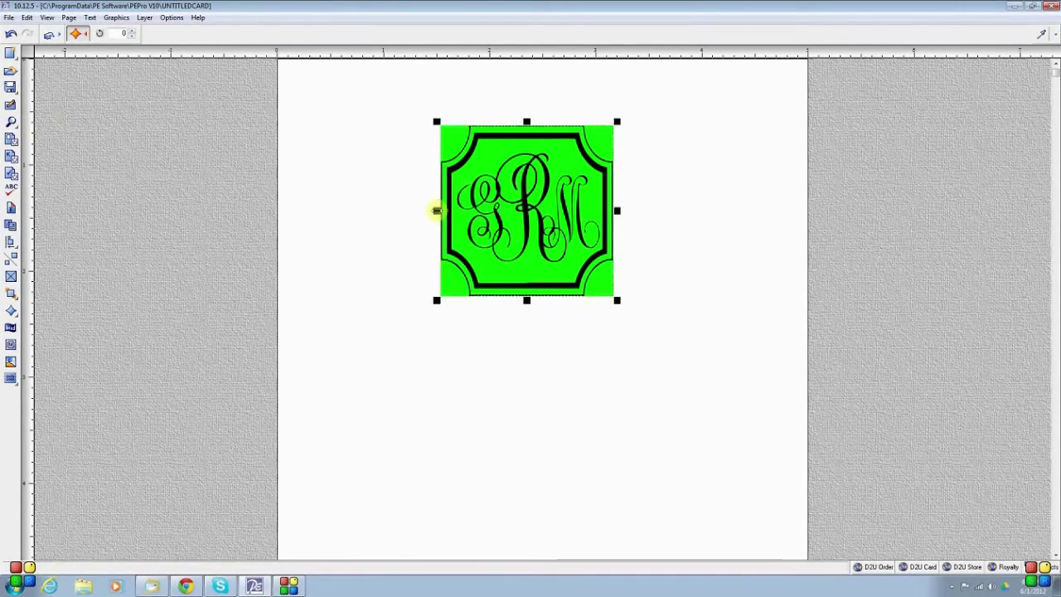
click(11, 121)
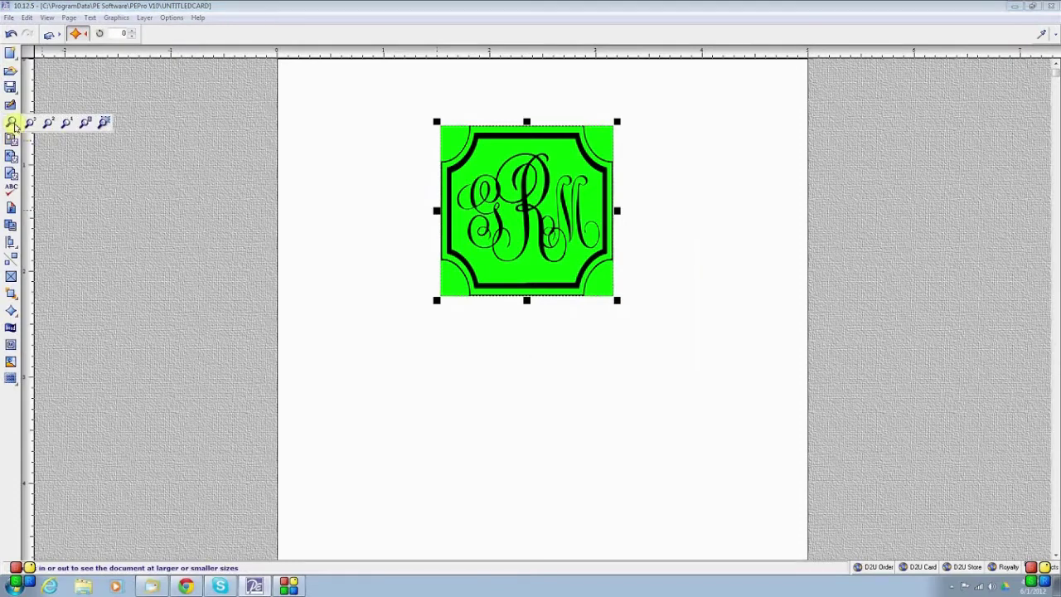
click(38, 124)
click(248, 295)
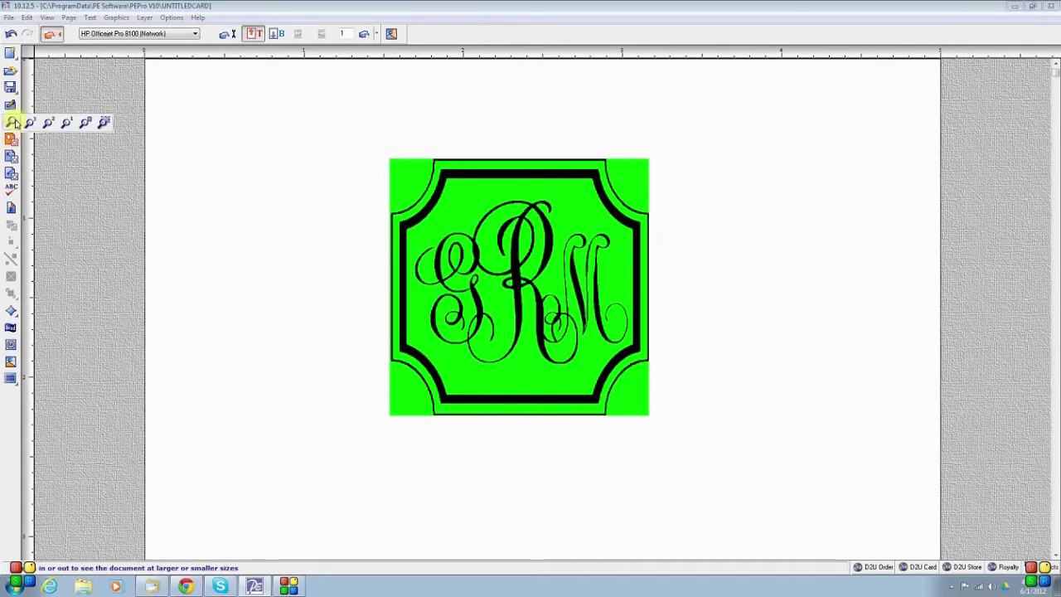
Add a circle shape, shrink it to a small circle and place it over the border's upper-left corner
click(84, 123)
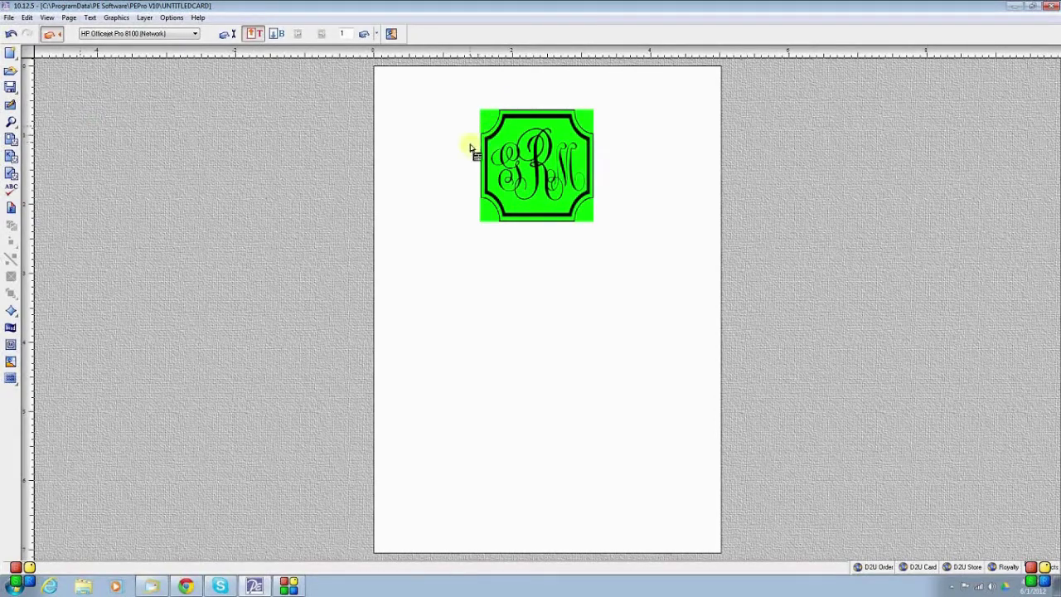
click(11, 311)
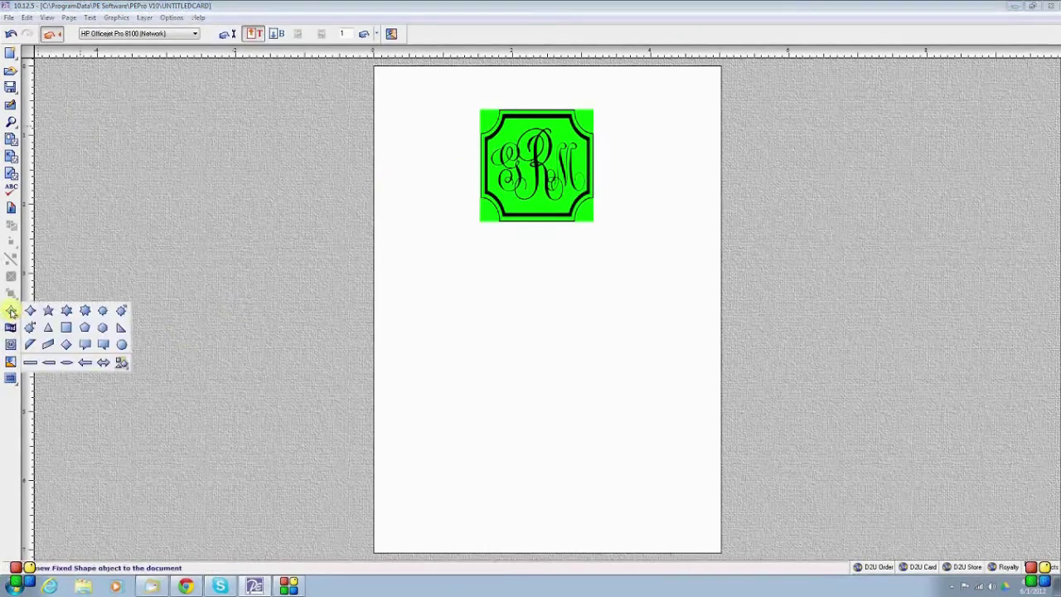
click(122, 345)
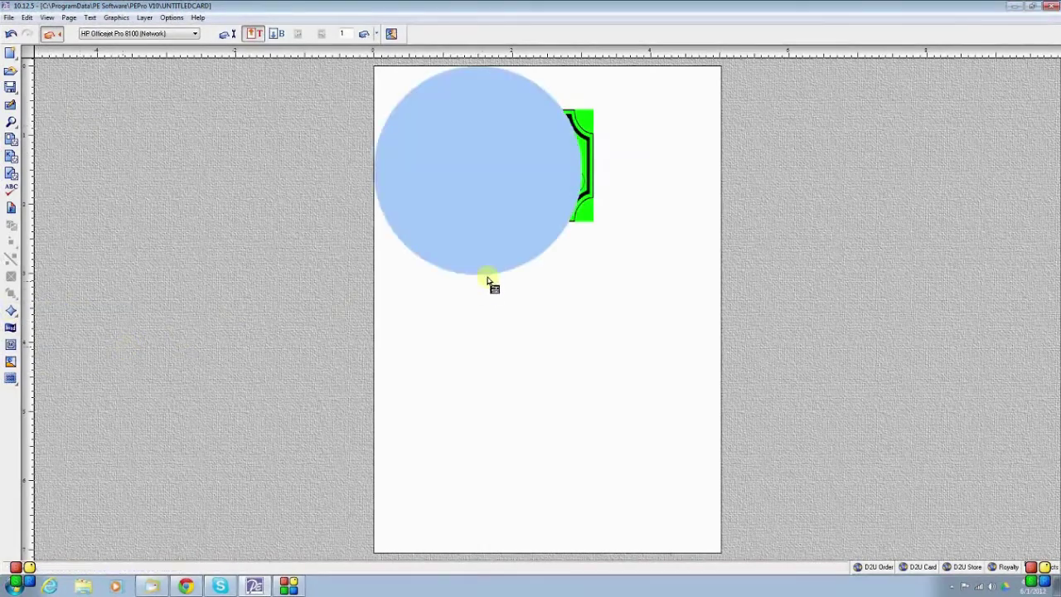
click(450, 213)
drag(582, 274, 474, 136)
Reduce the circle further and move it so its edge follows the curve of the border's upper-left corner
click(11, 121)
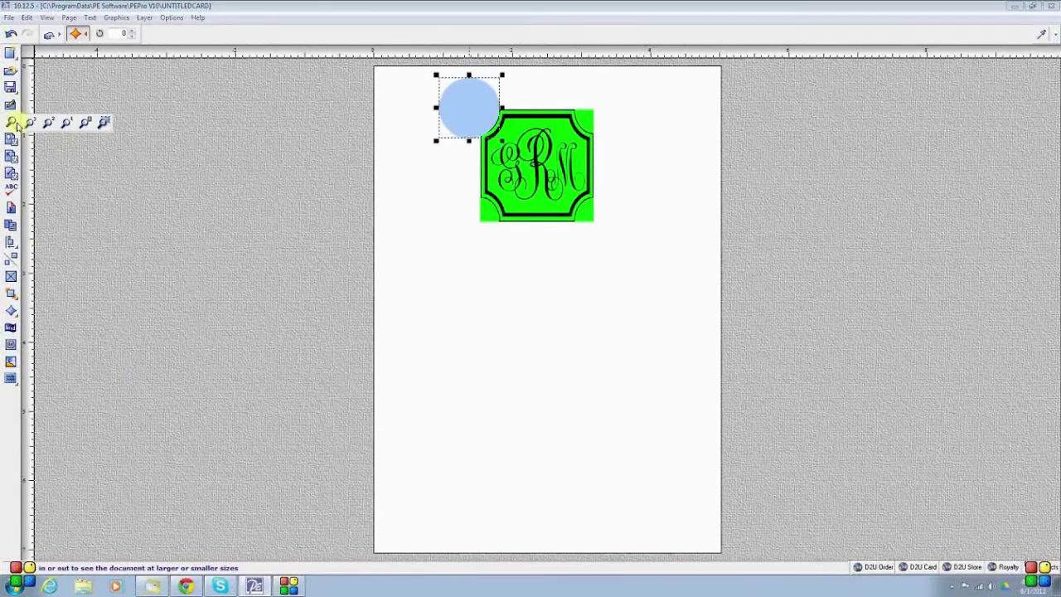
click(48, 124)
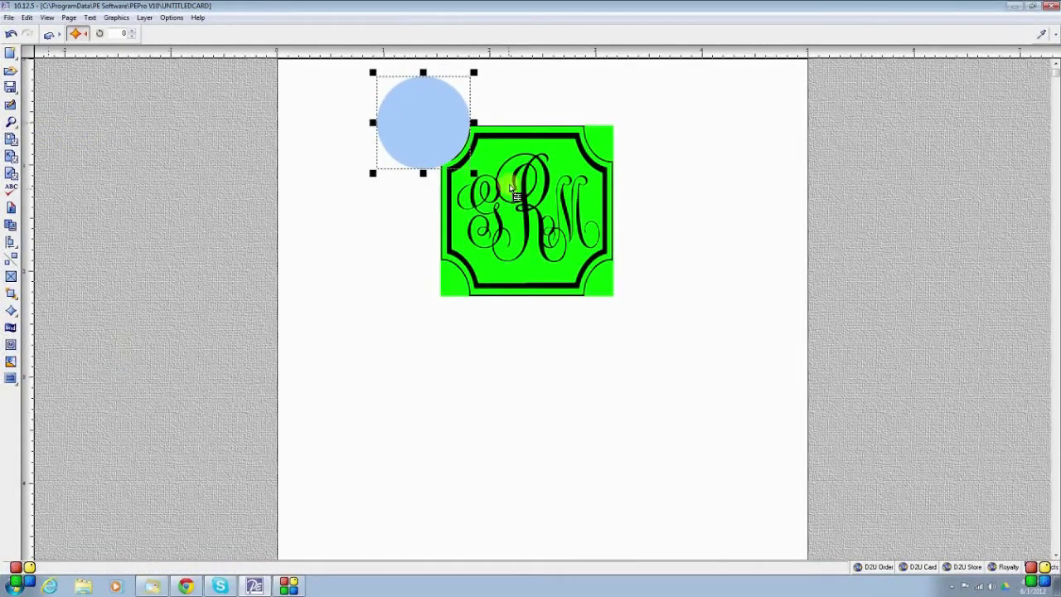
drag(472, 173, 457, 157)
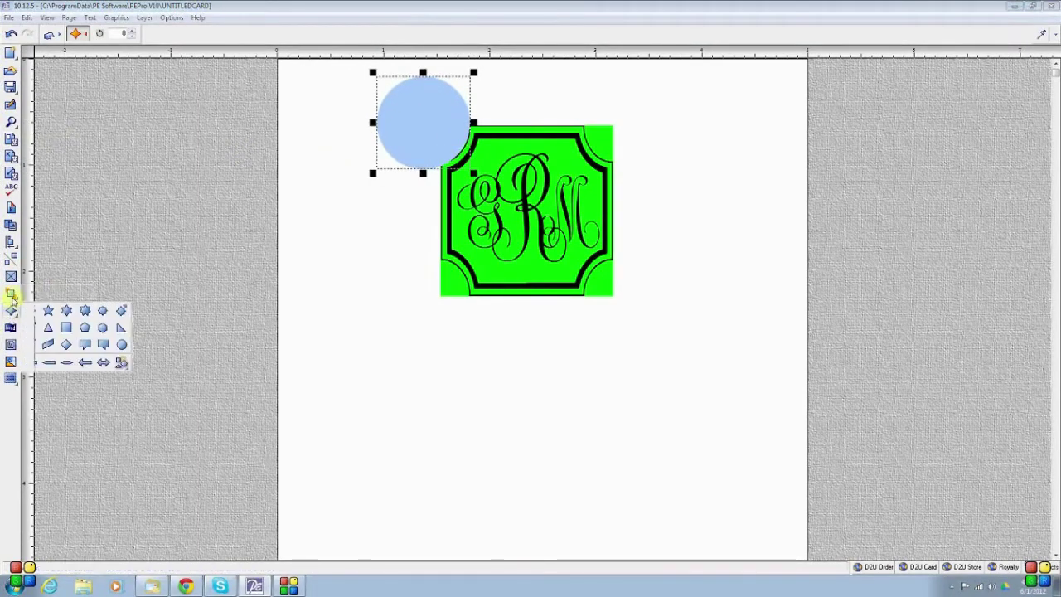
click(11, 263)
click(11, 264)
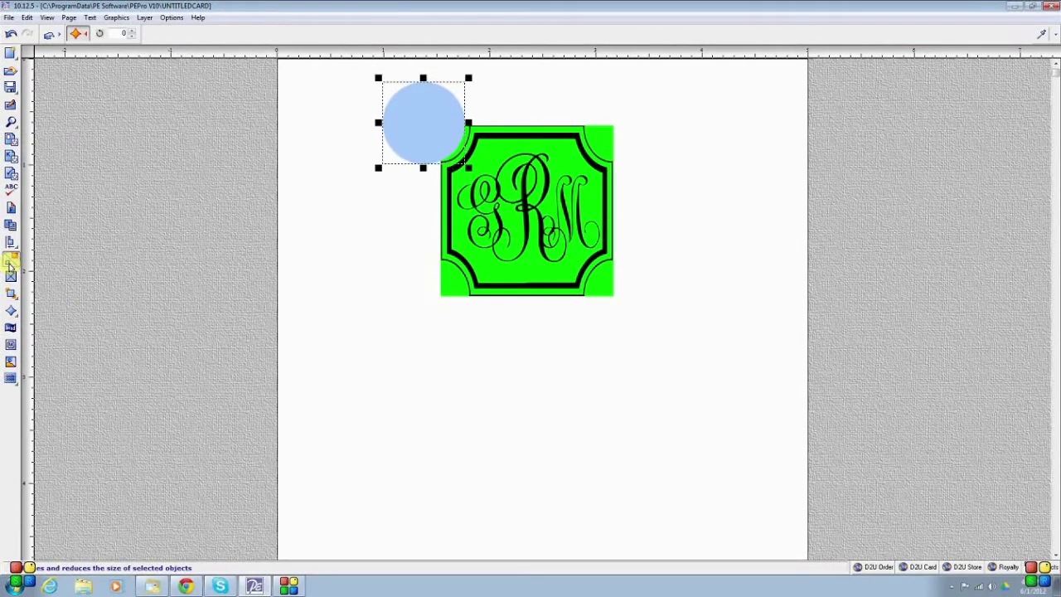
click(10, 263)
drag(424, 146, 435, 151)
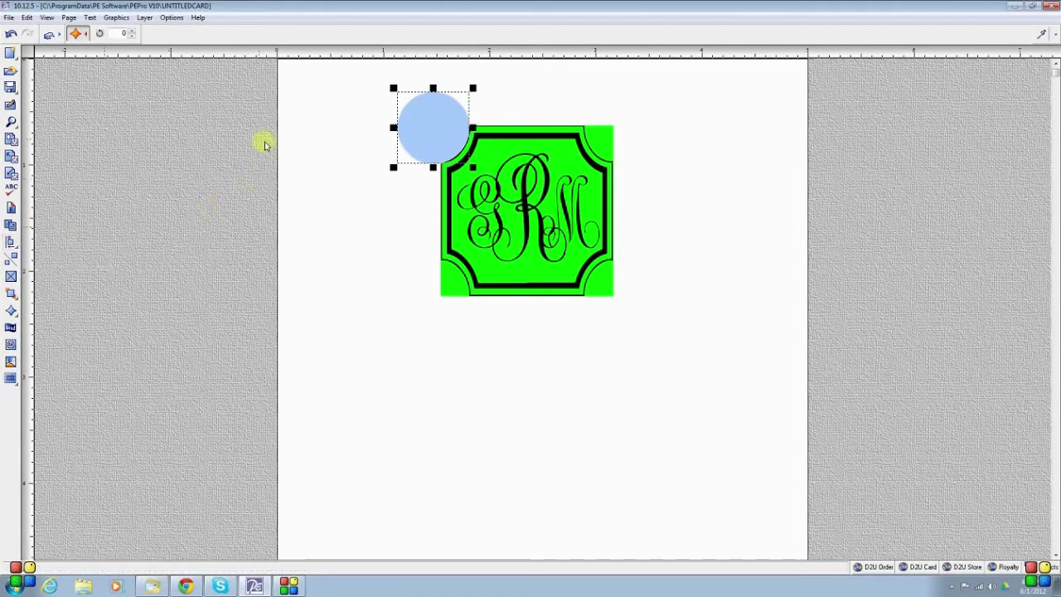
Change the corner circle's fill to white
right_click(448, 133)
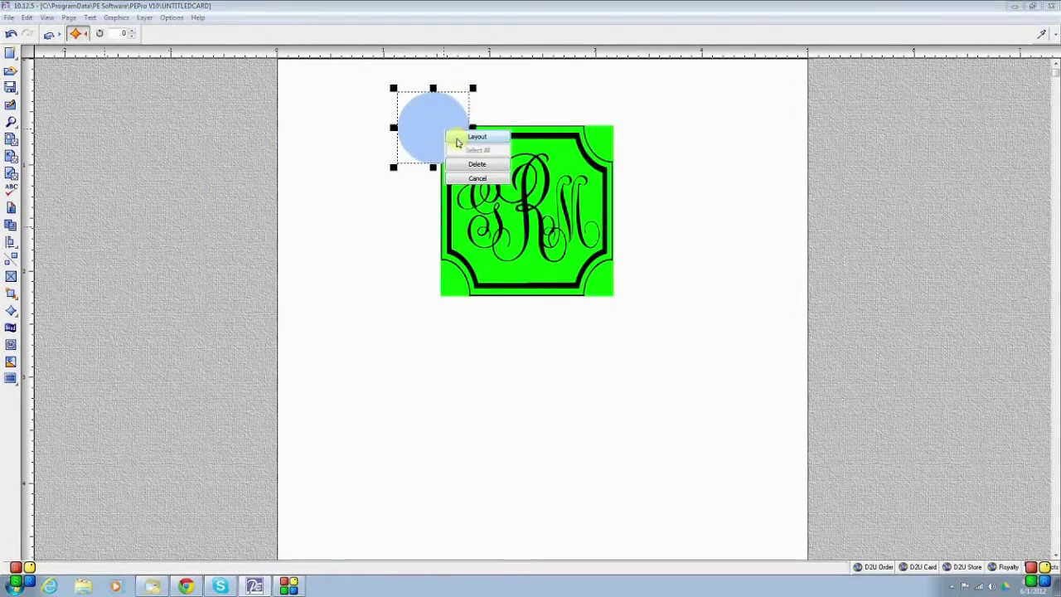
click(458, 138)
click(476, 315)
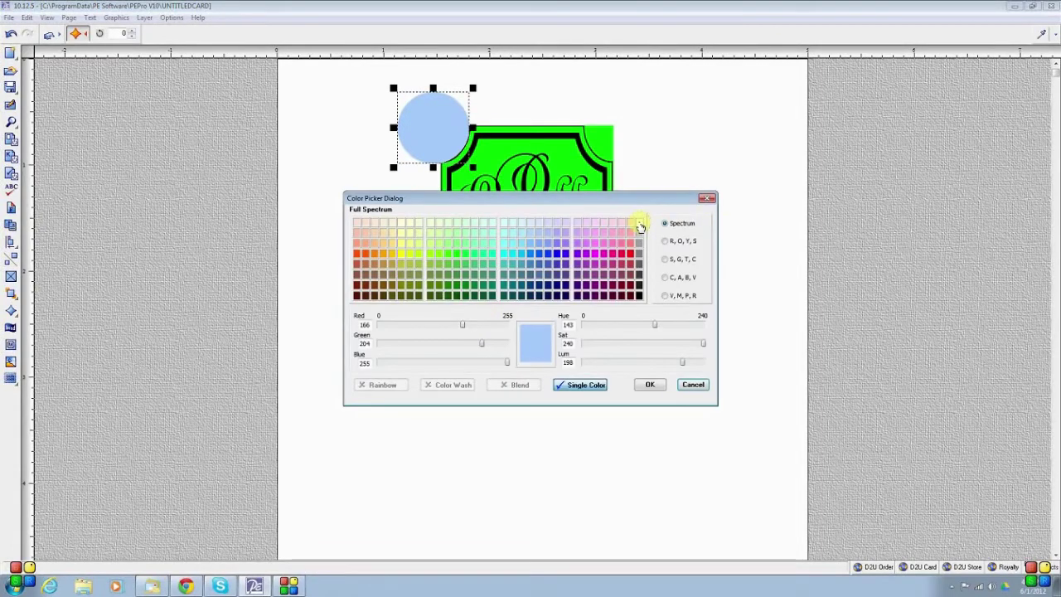
click(650, 385)
click(648, 374)
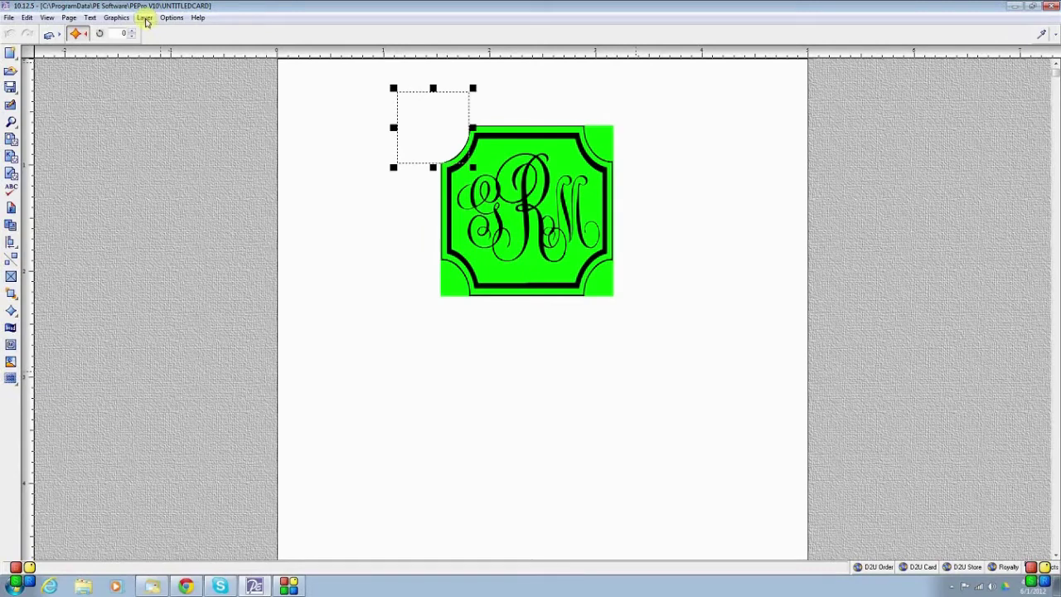
Bring the white circle forward by one layer and nudge it to match the border's upper-left corner curve
click(145, 18)
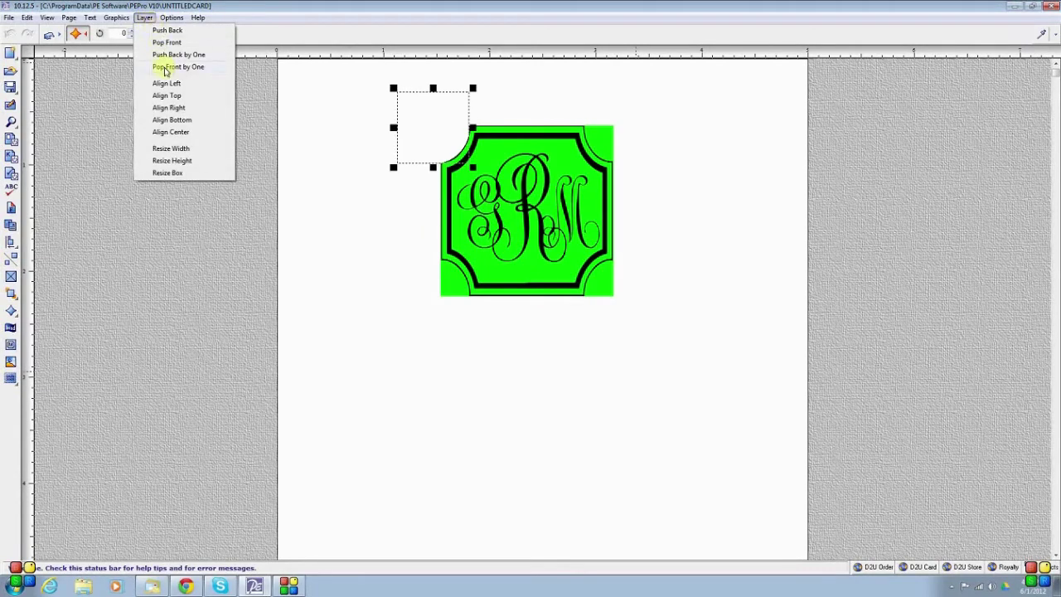
click(165, 67)
click(369, 125)
mouse_move(438, 129)
mouse_down()
mouse_move(427, 133)
mouse_move(448, 177)
mouse_move(428, 130)
mouse_up()
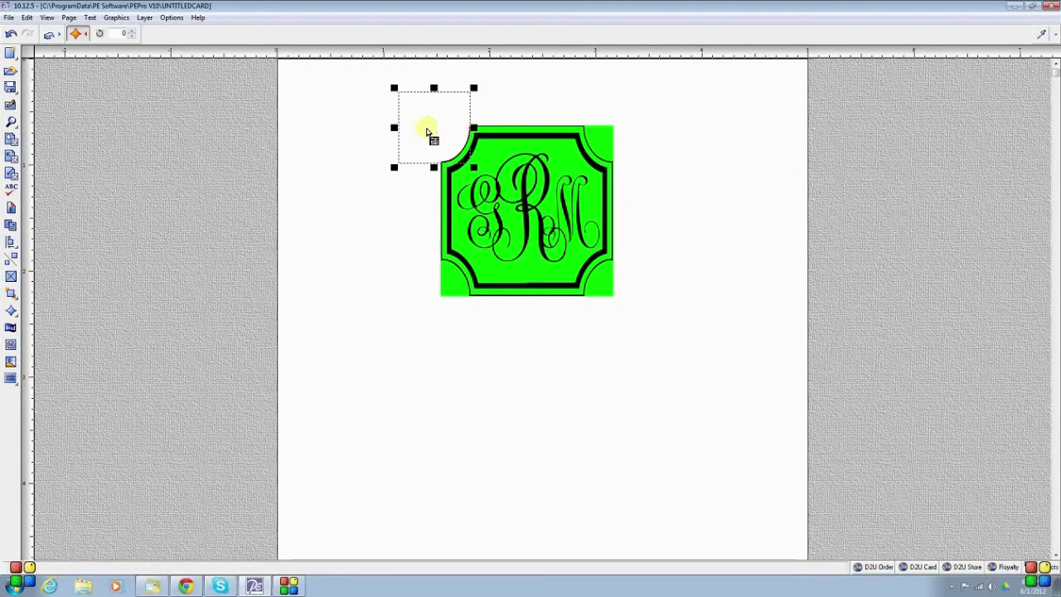
click(11, 122)
click(30, 124)
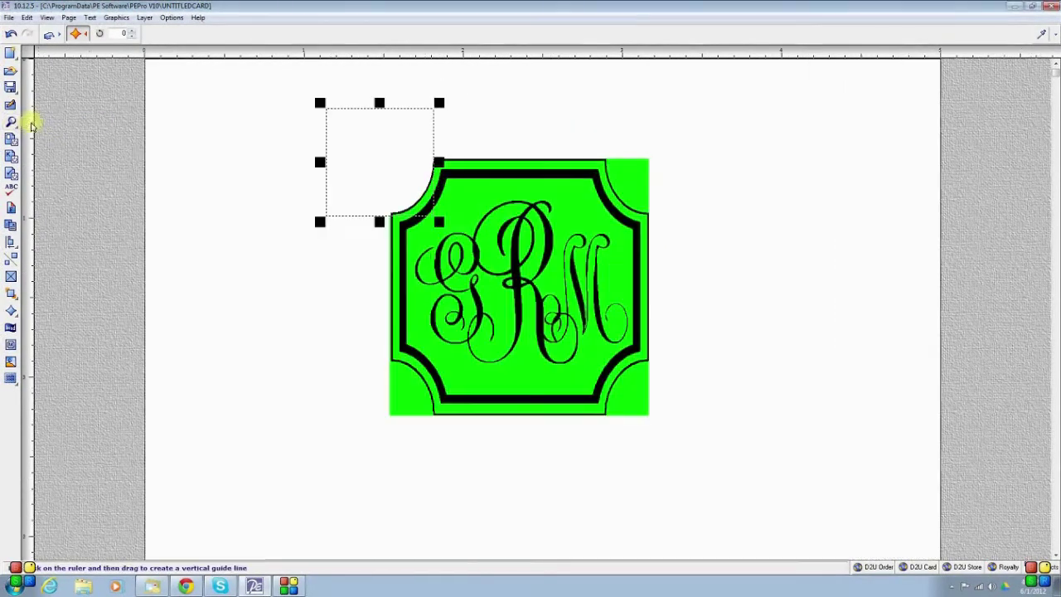
click(354, 151)
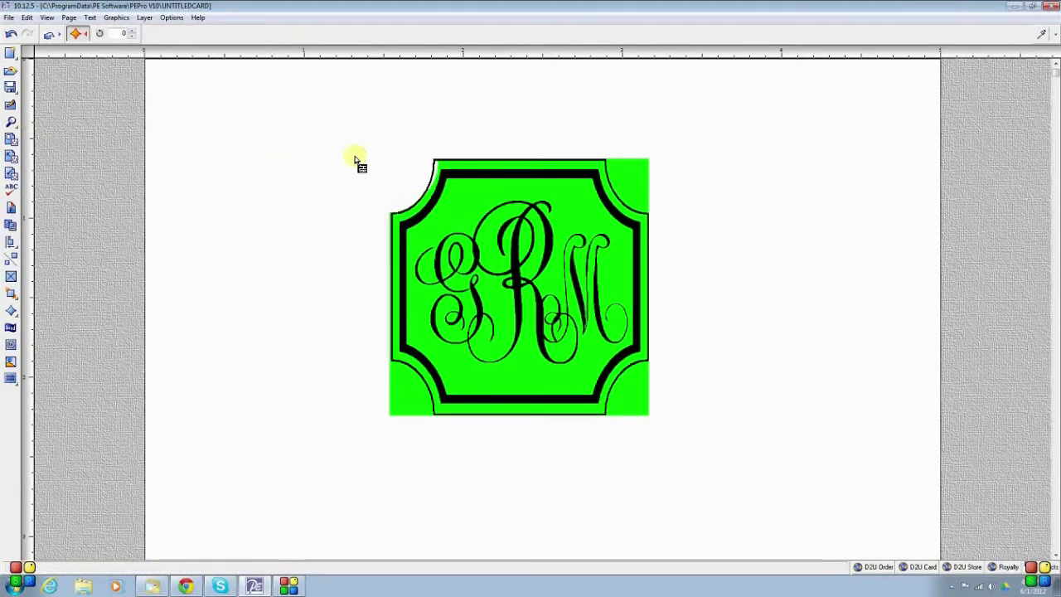
click(352, 162)
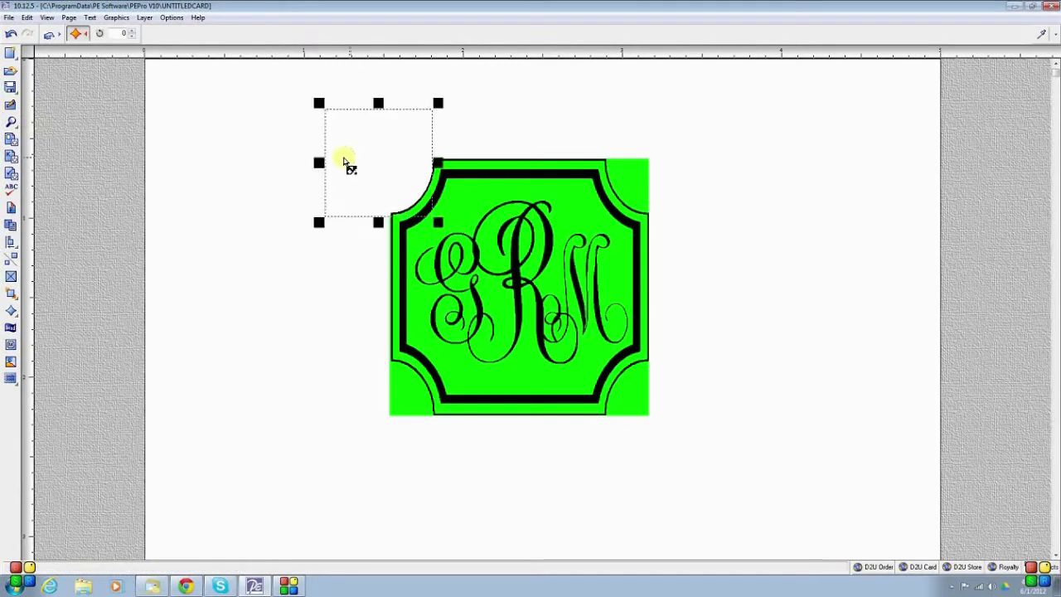
Duplicate the white circle onto the border's upper-right corner and push the copy back by one layer
click(28, 19)
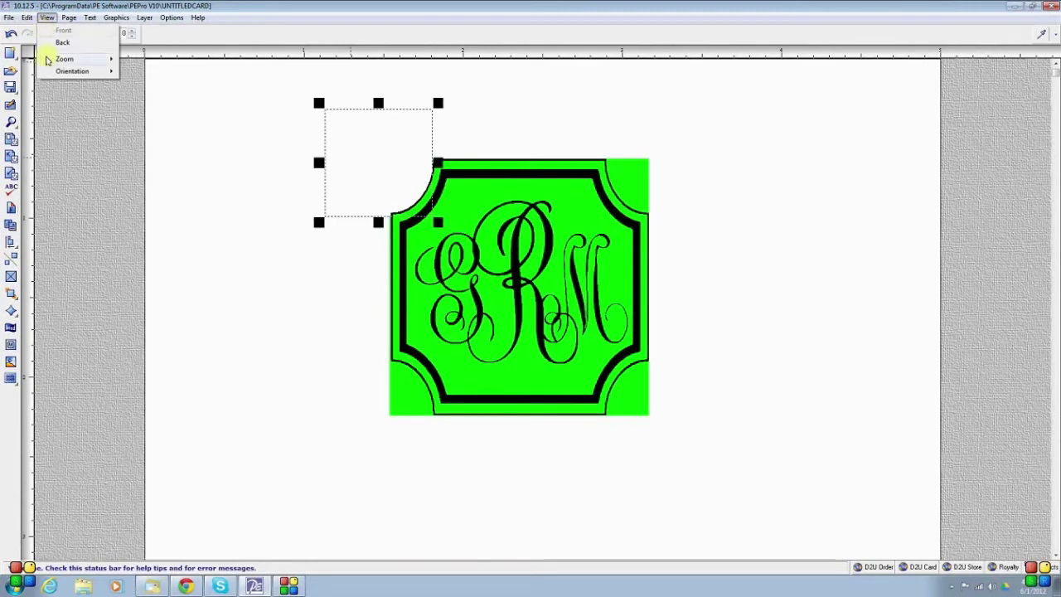
click(45, 59)
drag(412, 215, 651, 174)
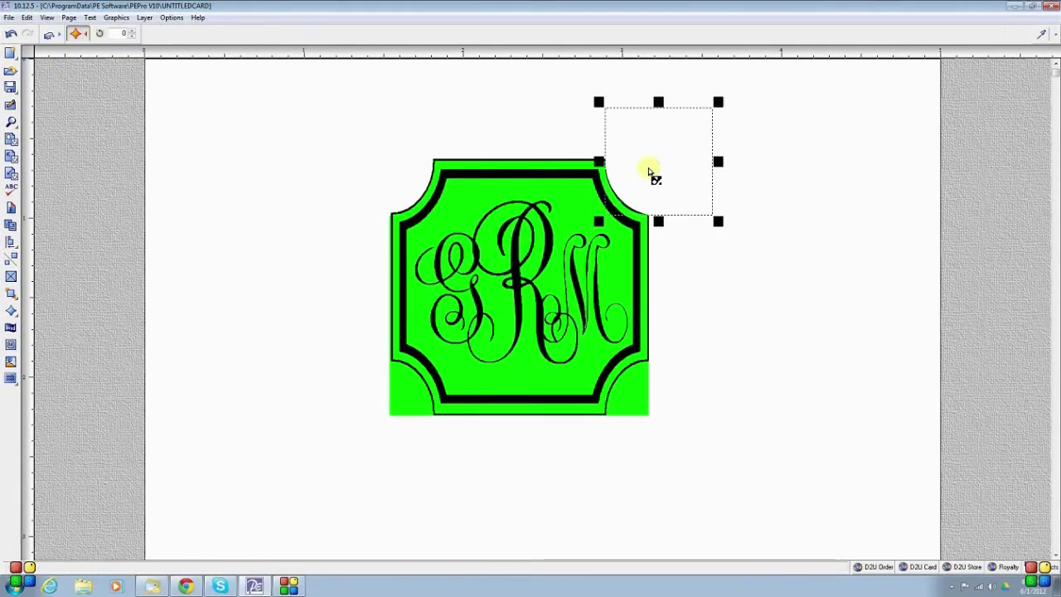
click(144, 17)
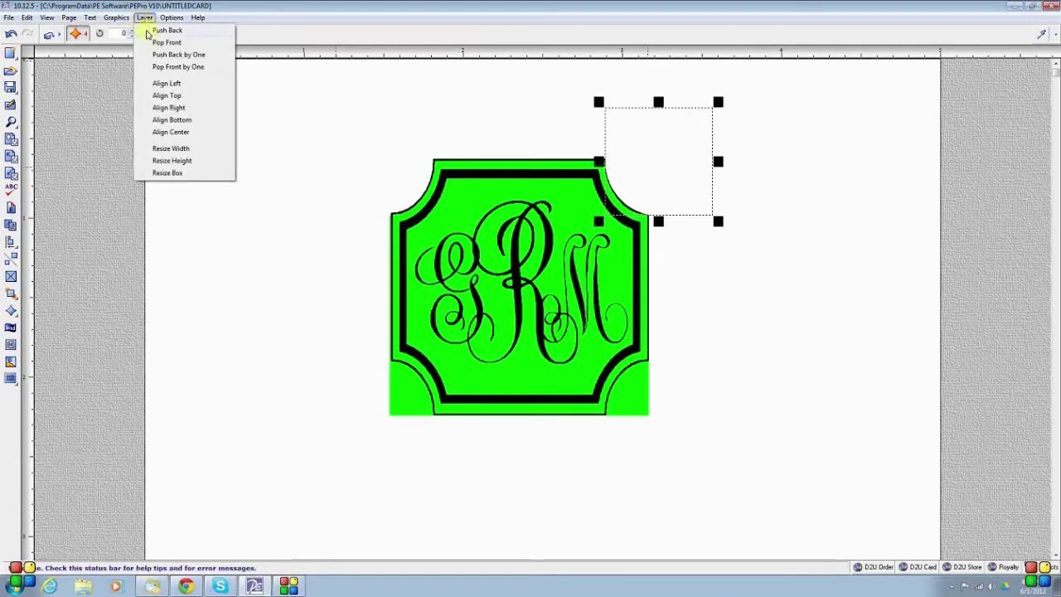
click(172, 55)
Place another copy of the white circle on the border's lower-right corner and push it back by one layer
click(28, 18)
click(49, 55)
drag(678, 205, 655, 431)
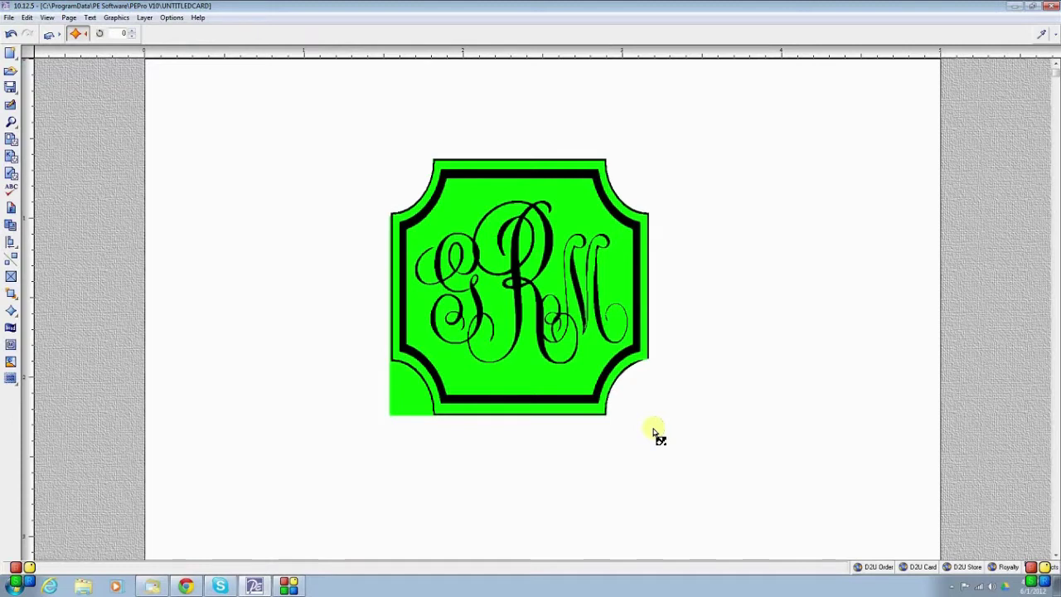
click(147, 19)
click(163, 58)
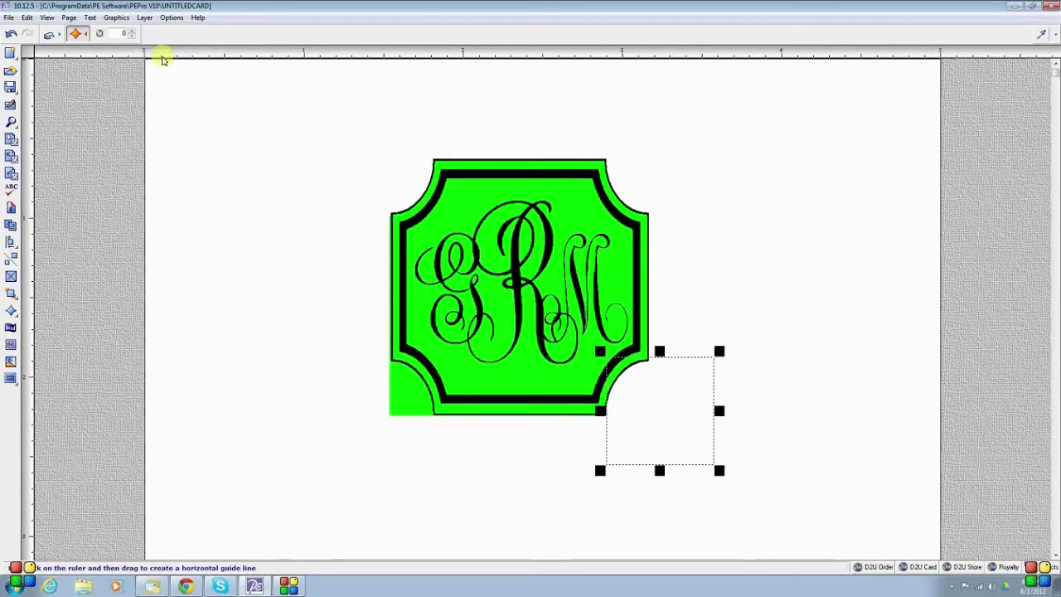
Duplicate the white circle onto the border's lower-left corner and push the copy back by one layer
click(27, 17)
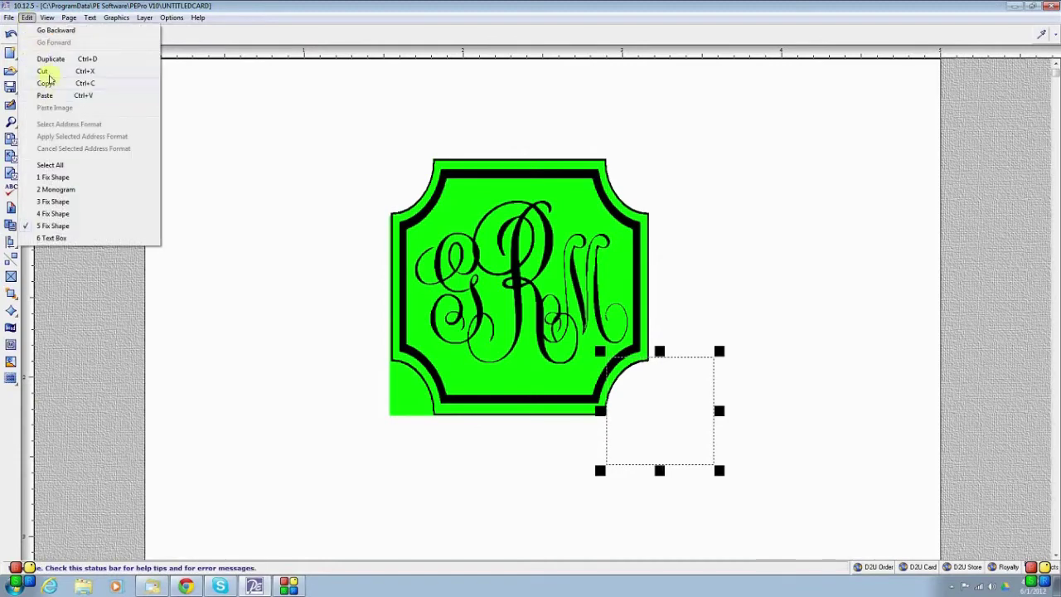
click(50, 59)
click(671, 490)
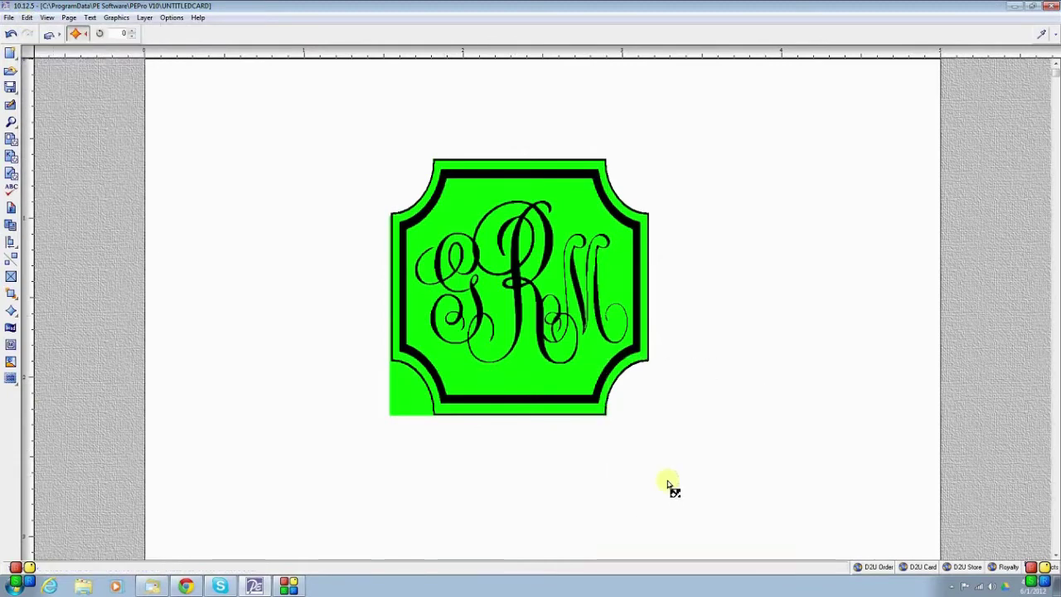
click(398, 442)
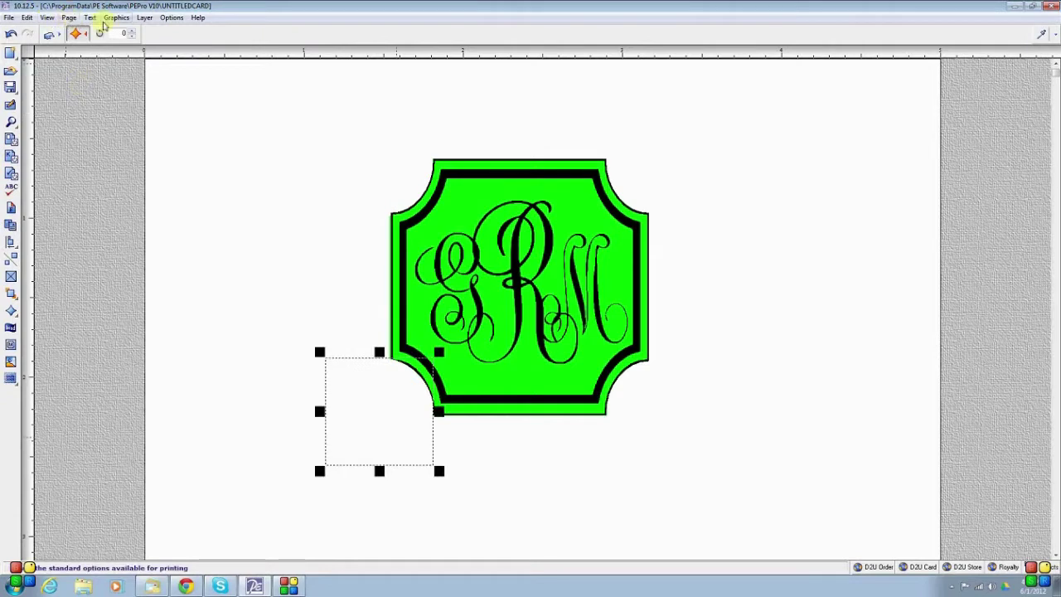
click(144, 17)
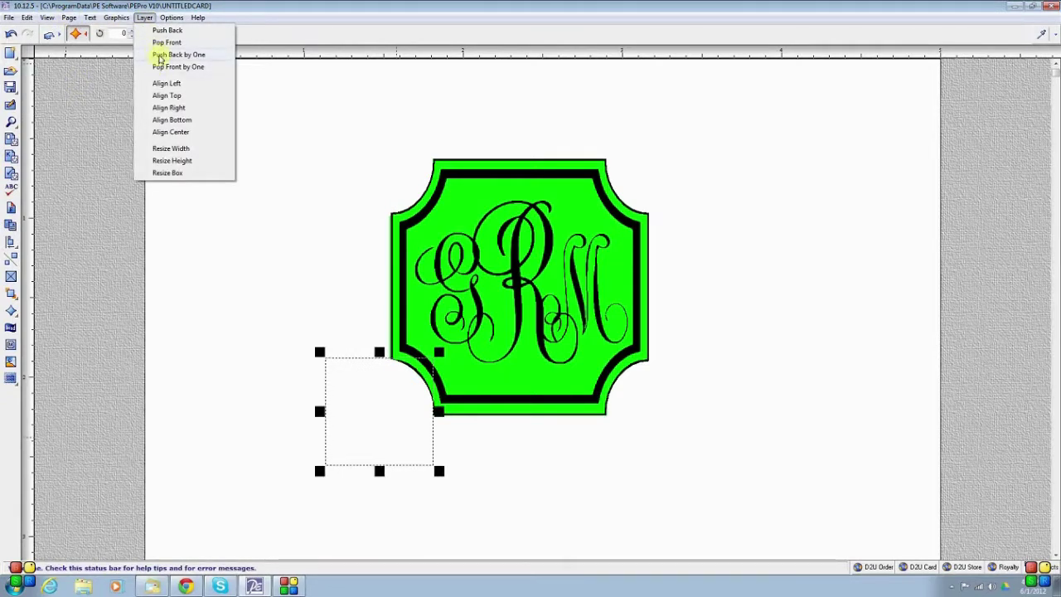
click(161, 56)
Select all objects on the card and move the whole design slightly right to centre it across the page
click(10, 122)
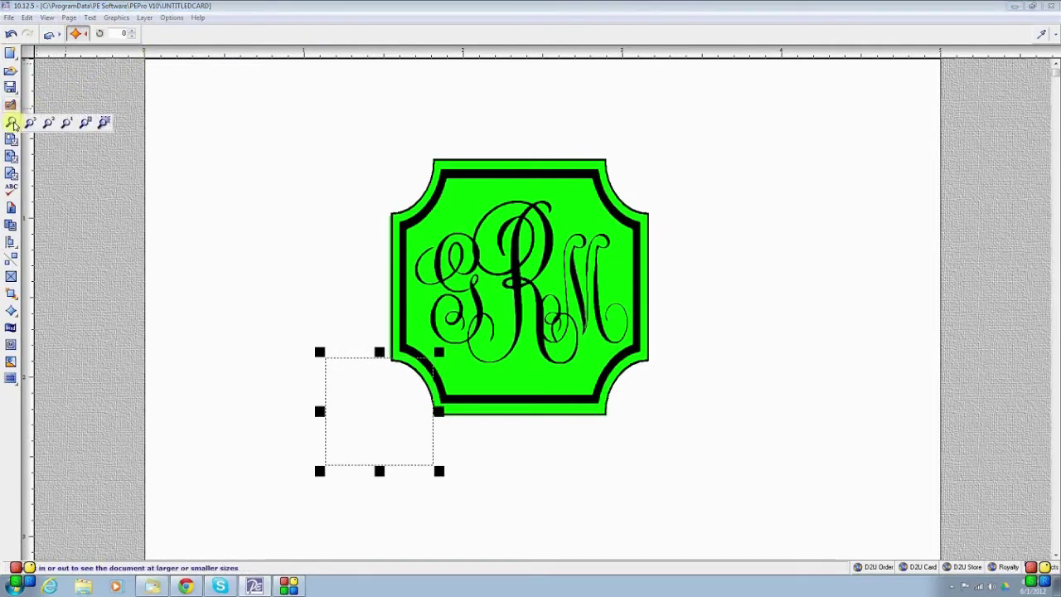
click(86, 124)
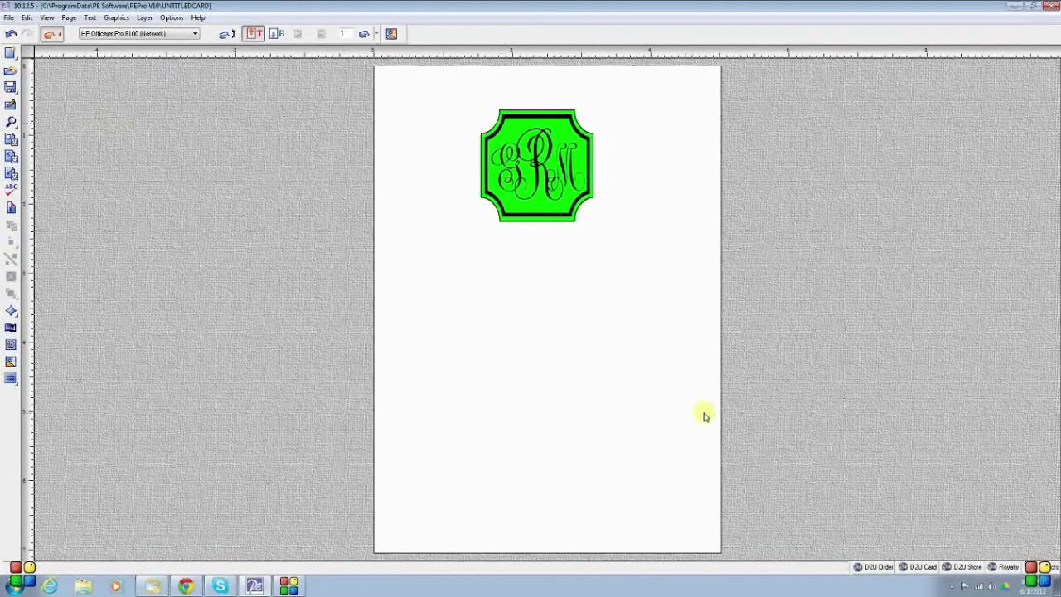
click(27, 17)
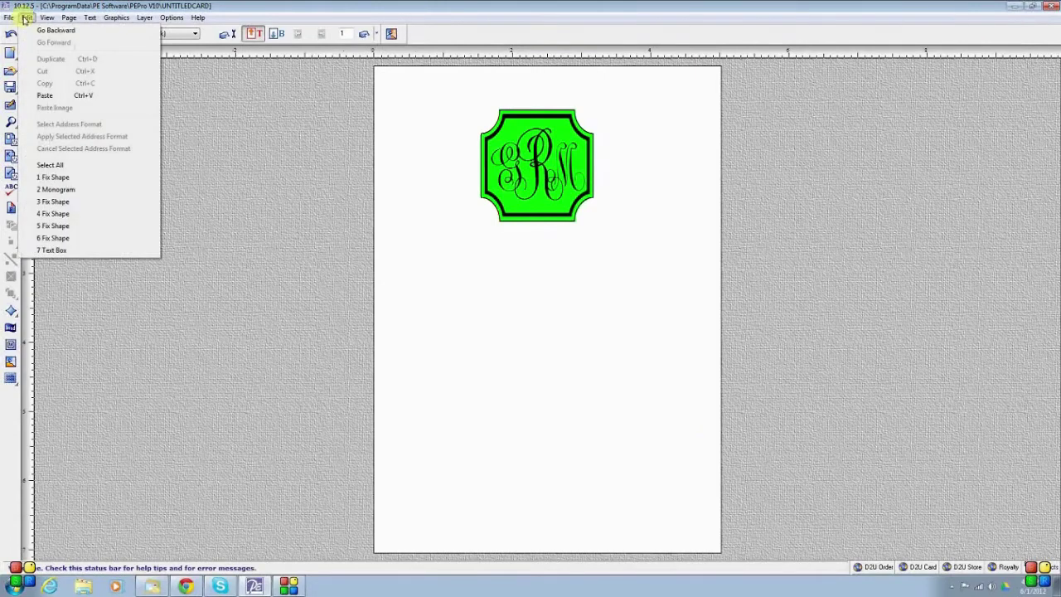
click(50, 165)
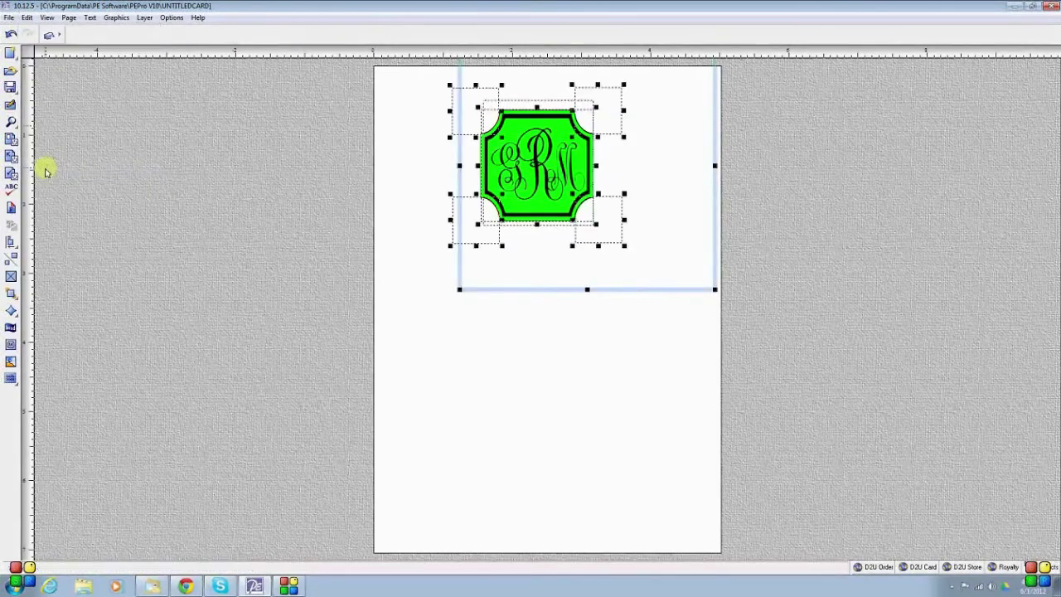
mouse_move(538, 177)
mouse_down()
mouse_move(493, 324)
mouse_move(560, 176)
mouse_move(549, 161)
mouse_move(554, 176)
mouse_up()
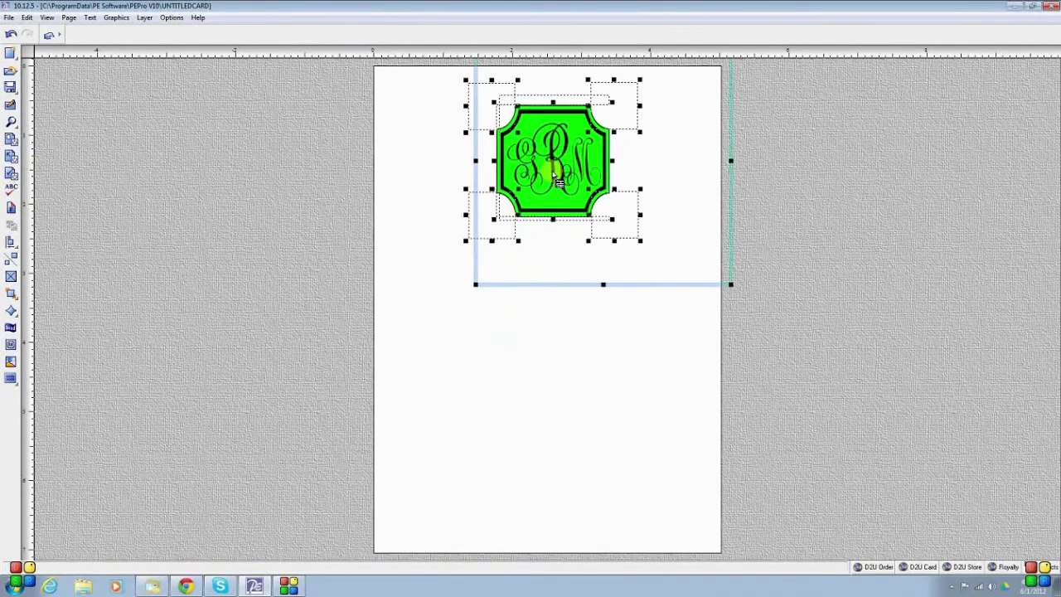
click(503, 430)
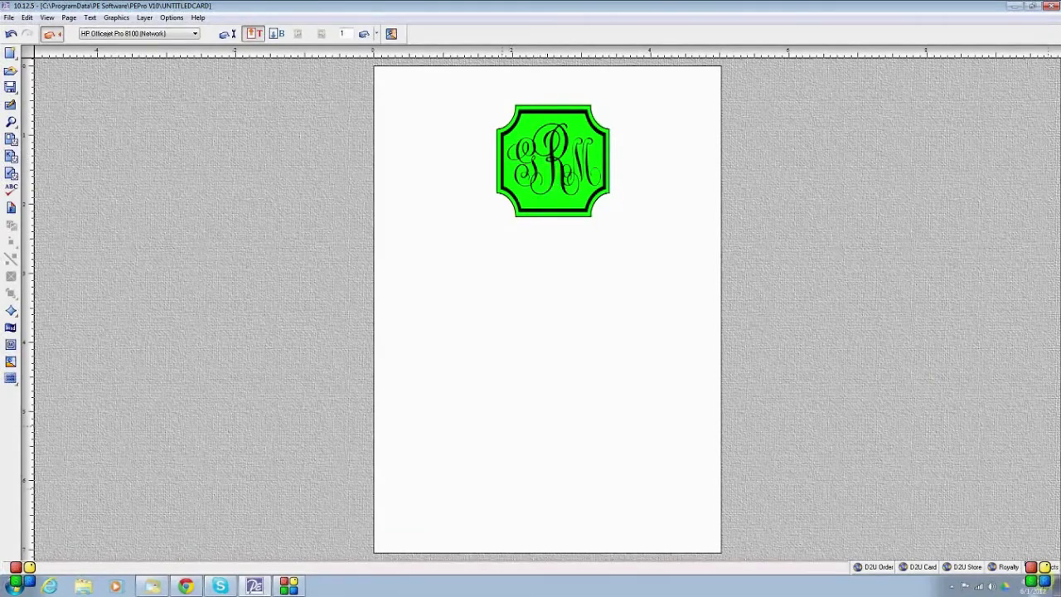
Delete the monogram initials, keeping the green bordered nameplate
click(1042, 566)
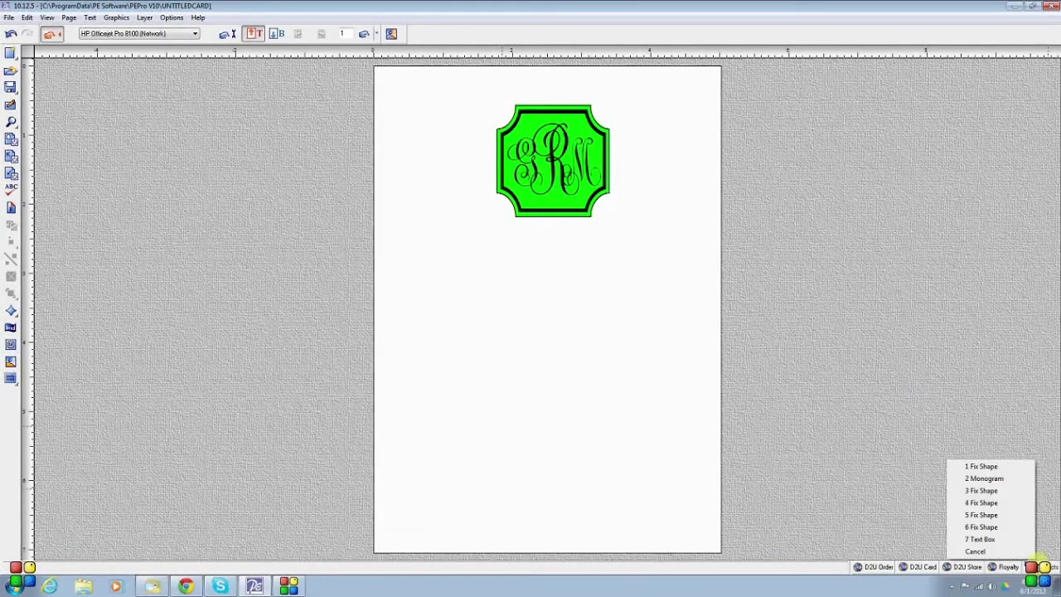
click(999, 479)
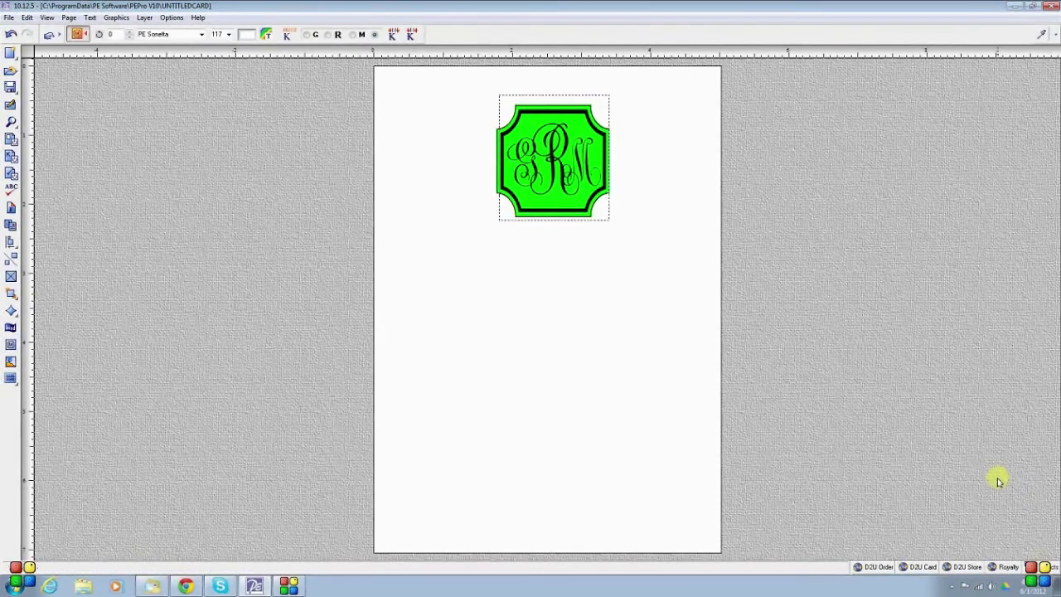
key(Delete)
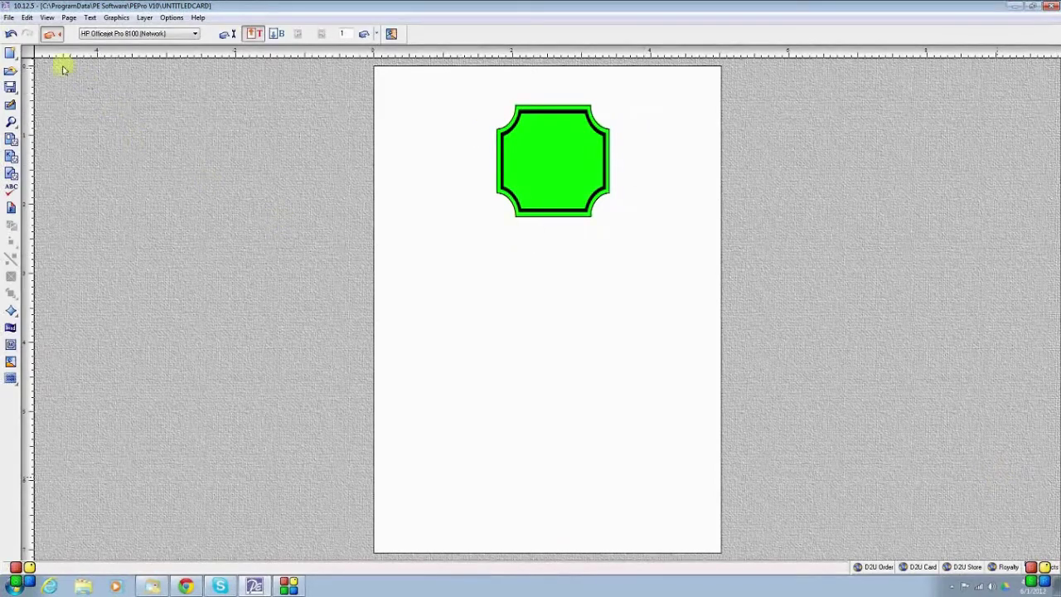
Publish the nameplate as a TIFF named MonogramNamePlateStyle in the PE Software Images folder
click(9, 17)
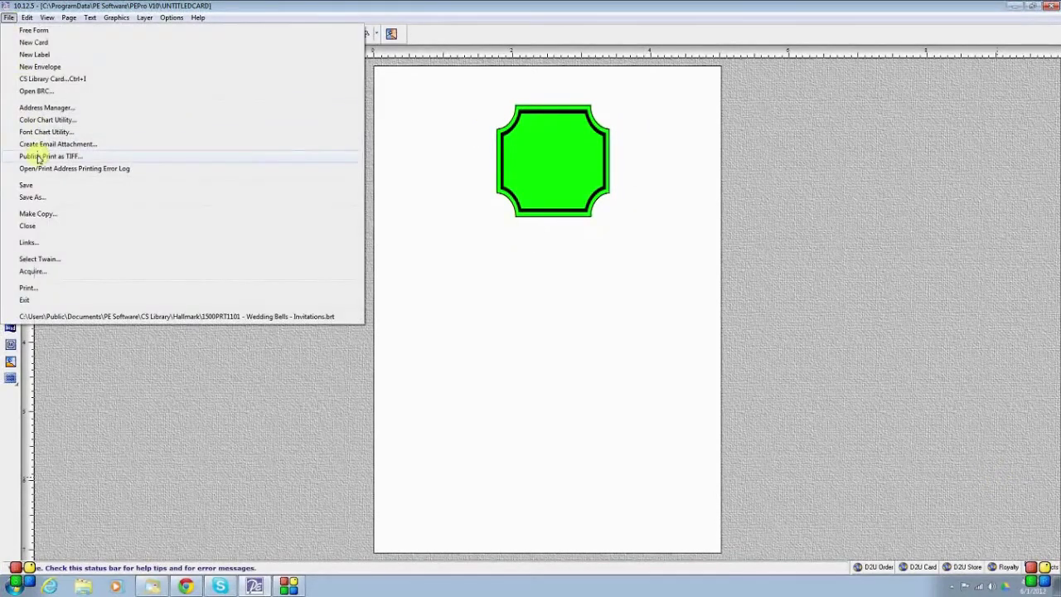
click(37, 157)
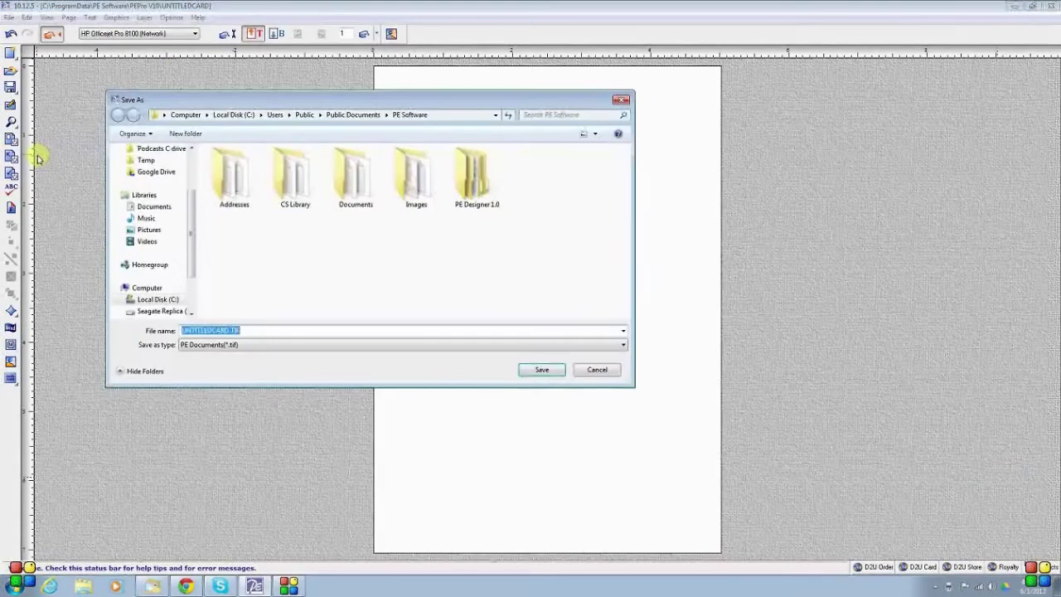
double_click(414, 176)
double_click(254, 330)
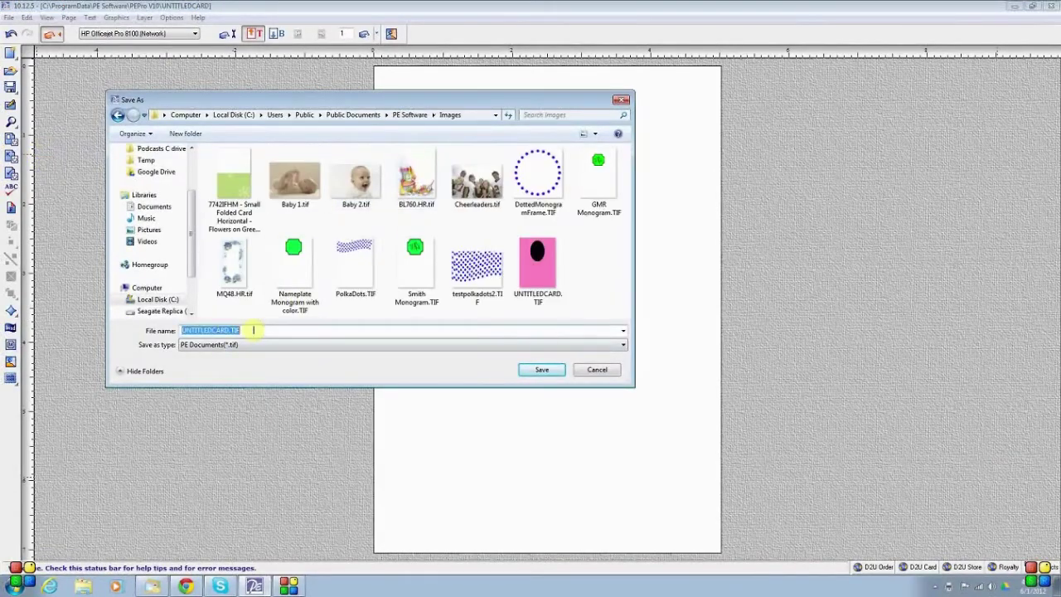
text(Monogr)
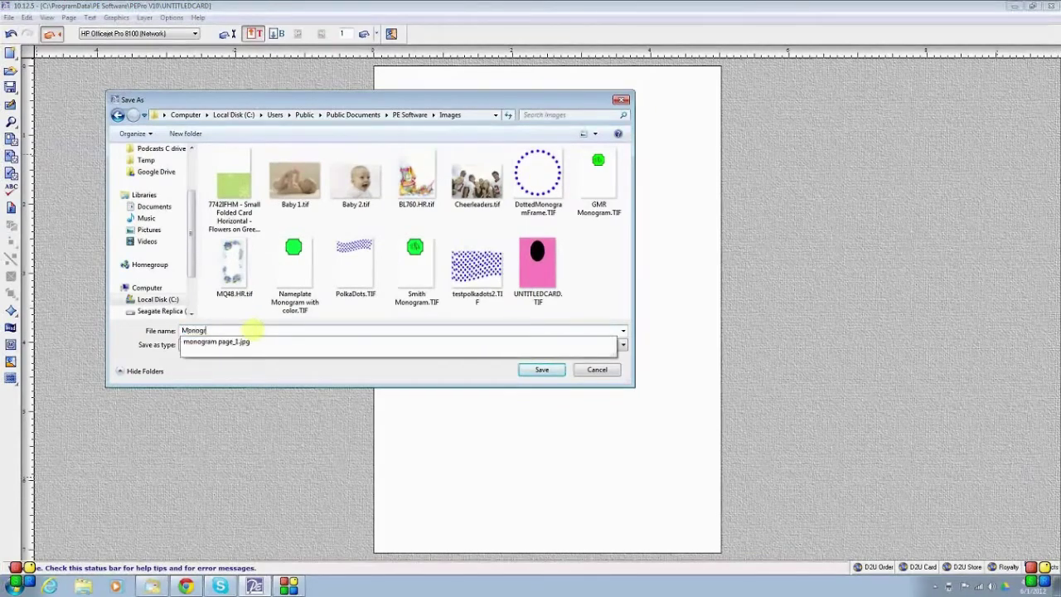
text(amNamePlateStyle)
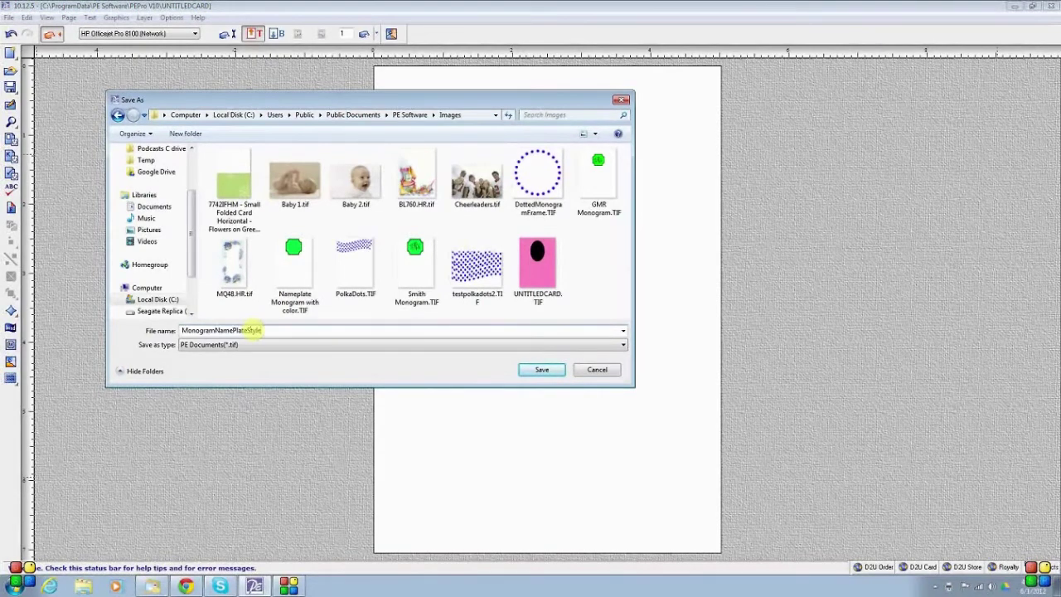
key(Return)
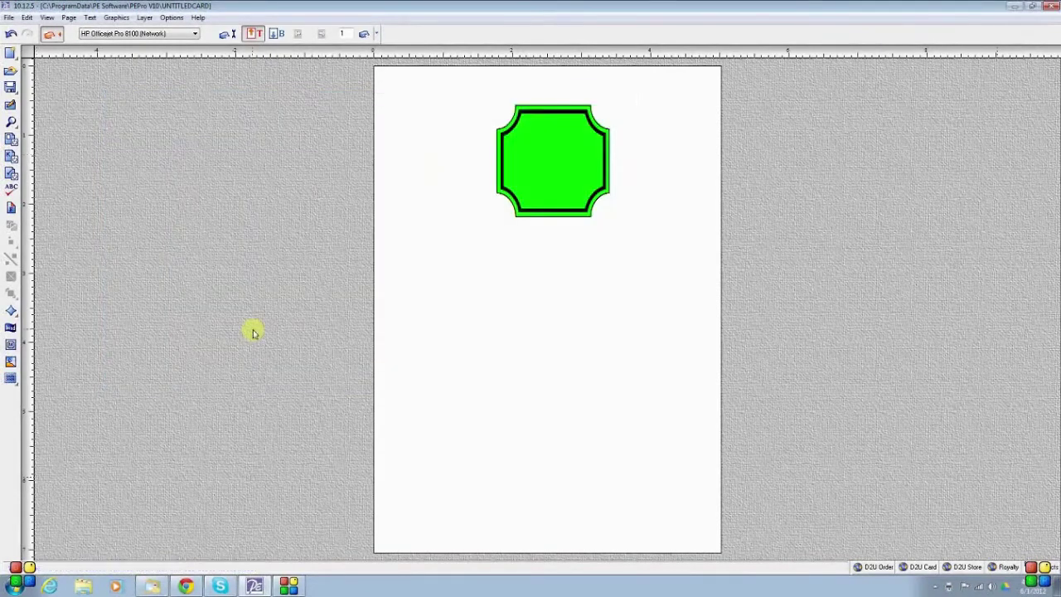
Create a new card 5.5 wide by 4.125 high without saving the current one, and delete its default text box
click(8, 52)
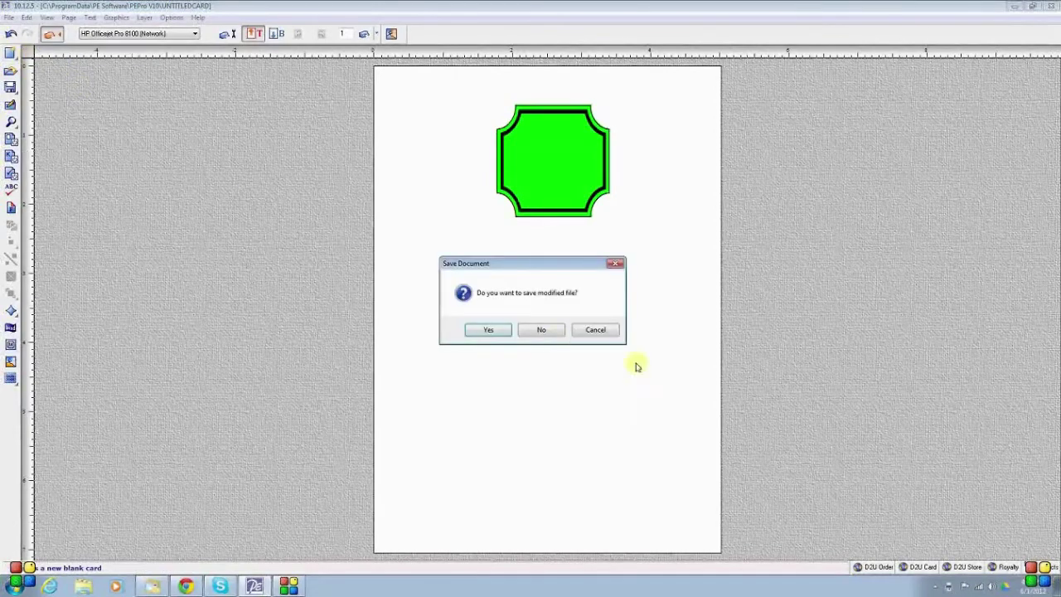
click(540, 330)
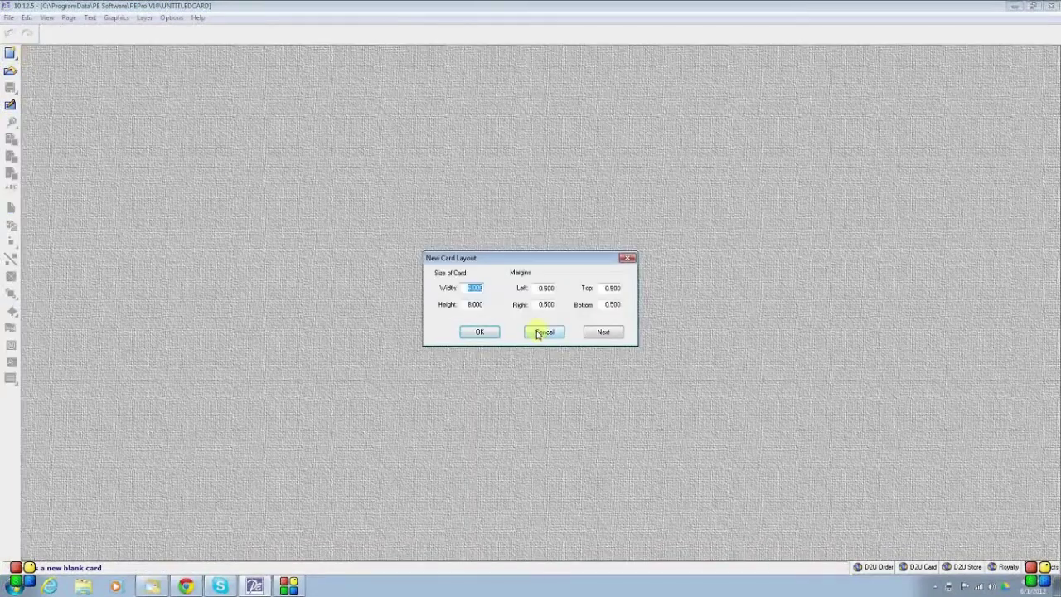
text(5.5)
text(4.125)
click(481, 334)
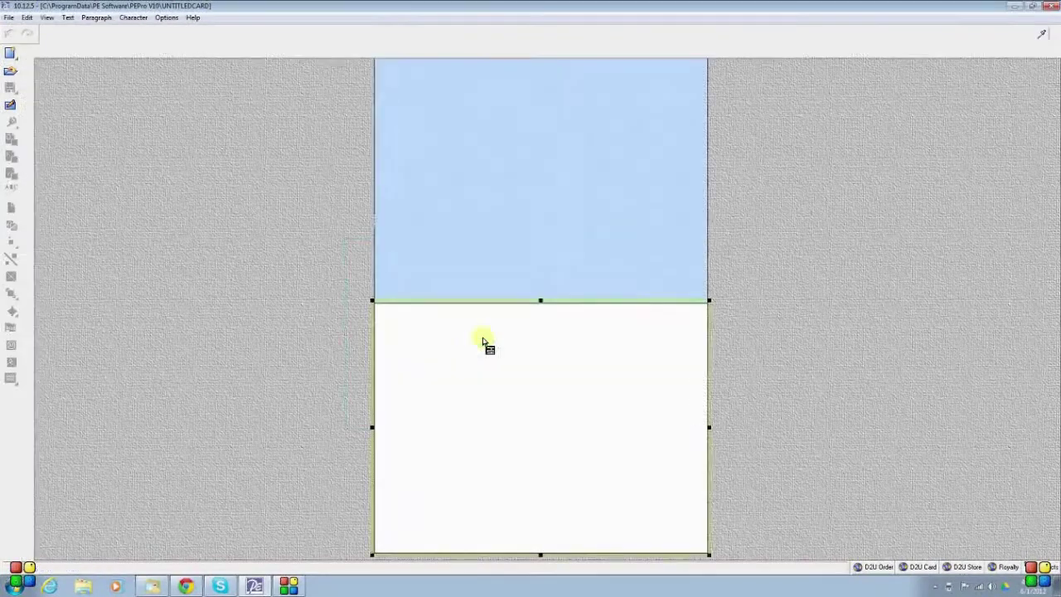
right_click(538, 404)
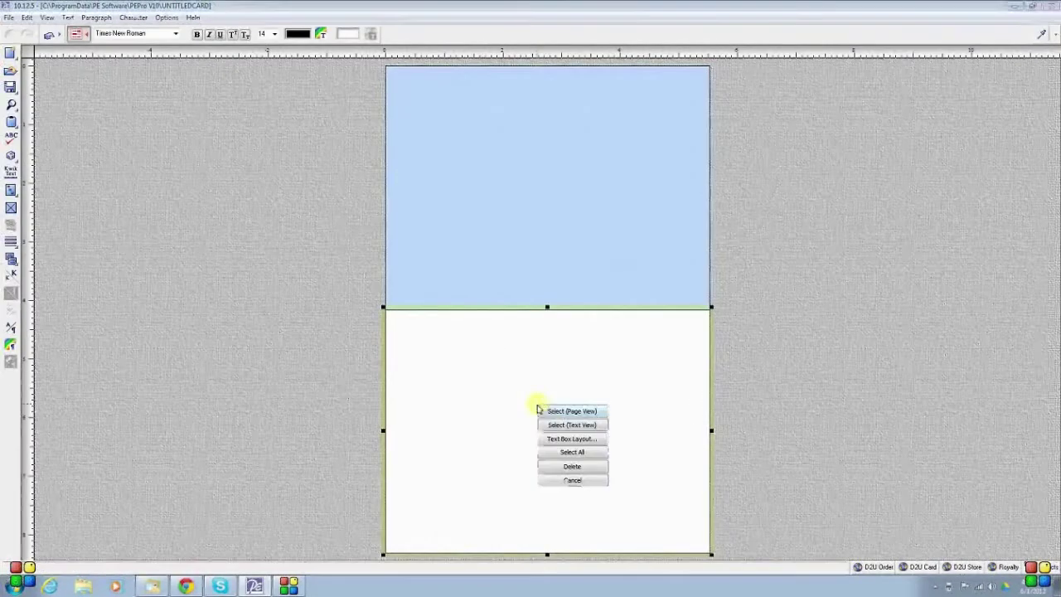
click(567, 470)
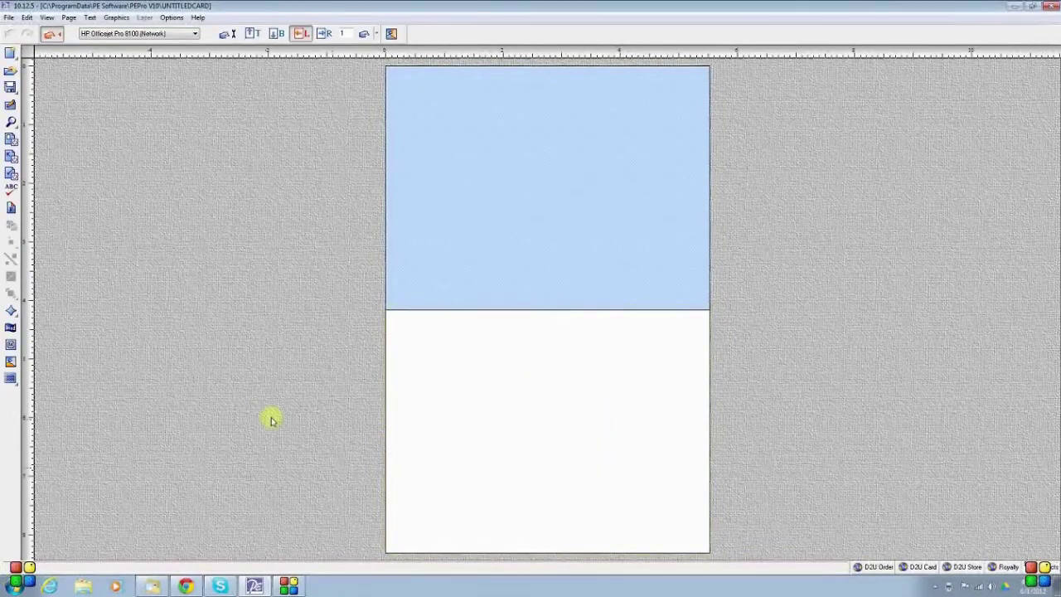
Insert the MonogramNamePlateStyle.TIF image from the Images folder onto the card
click(10, 362)
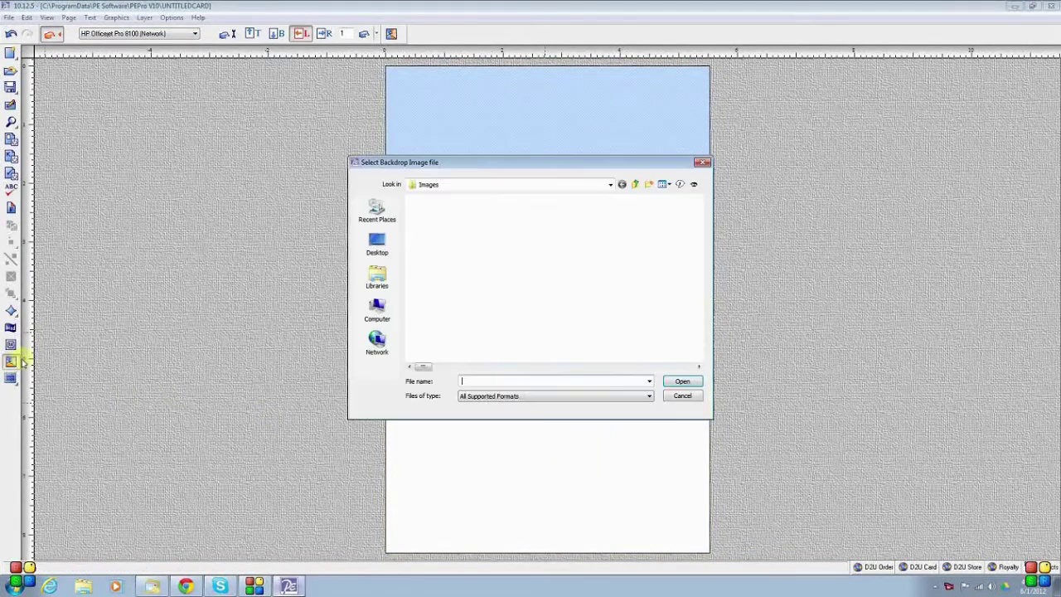
click(440, 202)
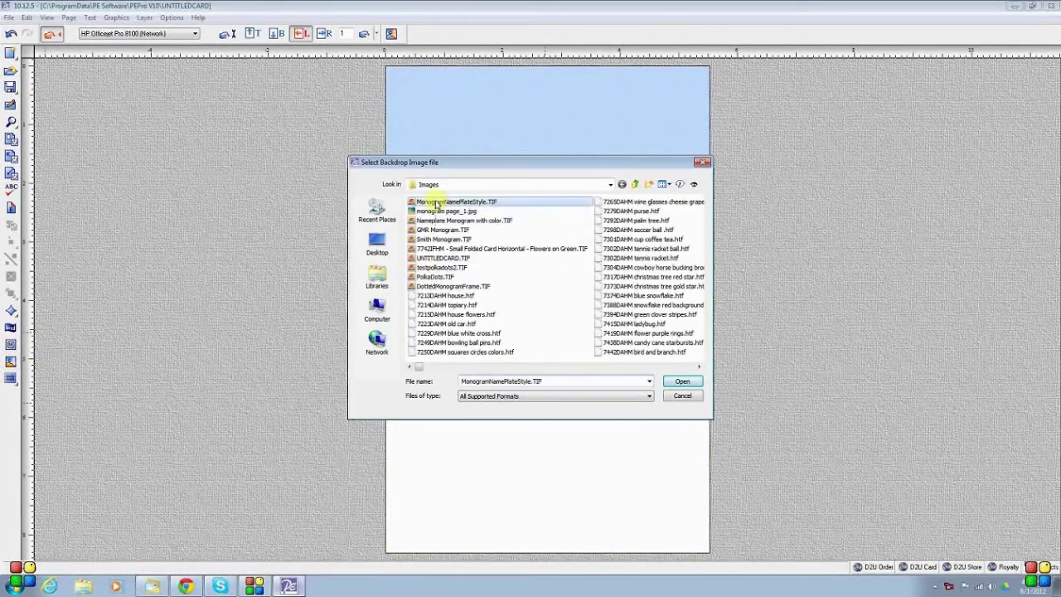
click(682, 382)
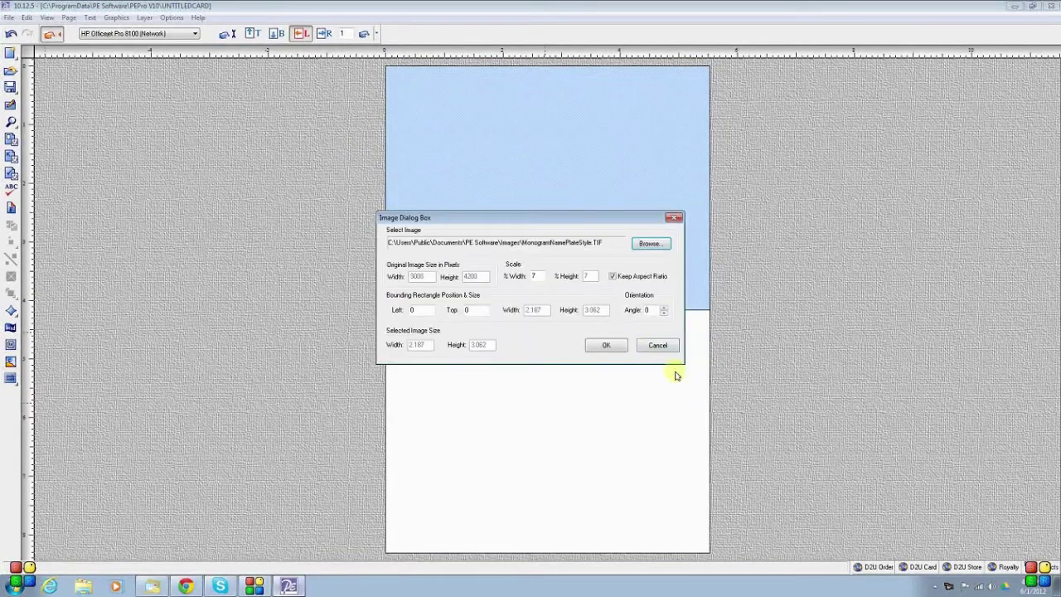
click(606, 346)
Enlarge the nameplate image well beyond the card's width and move the green plate onto the white lower panel
click(446, 122)
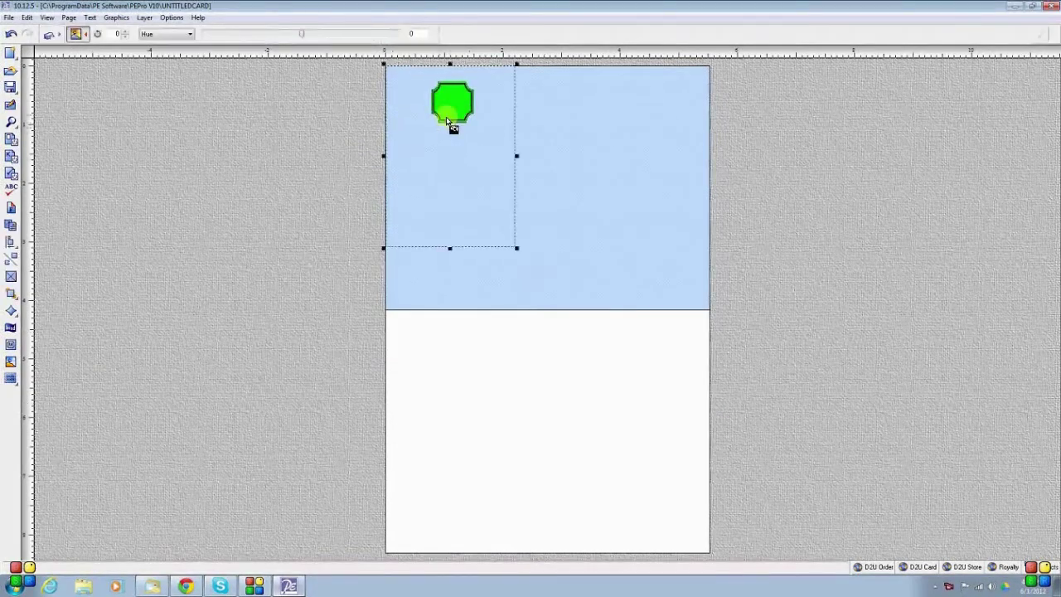
drag(446, 122, 497, 199)
drag(522, 253, 527, 259)
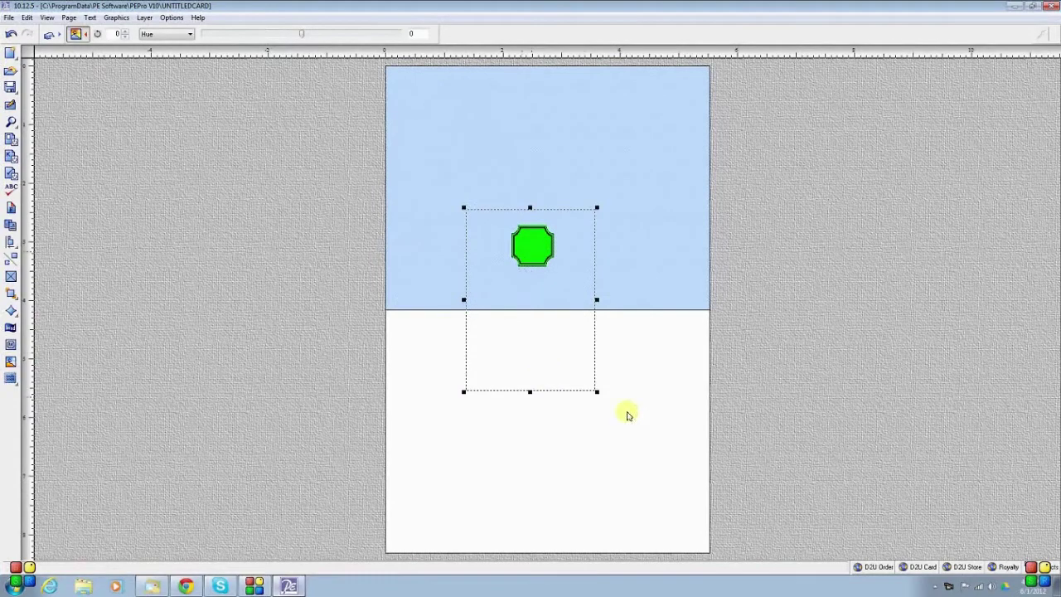
drag(597, 392, 996, 558)
drag(462, 208, 334, 60)
drag(499, 148, 561, 405)
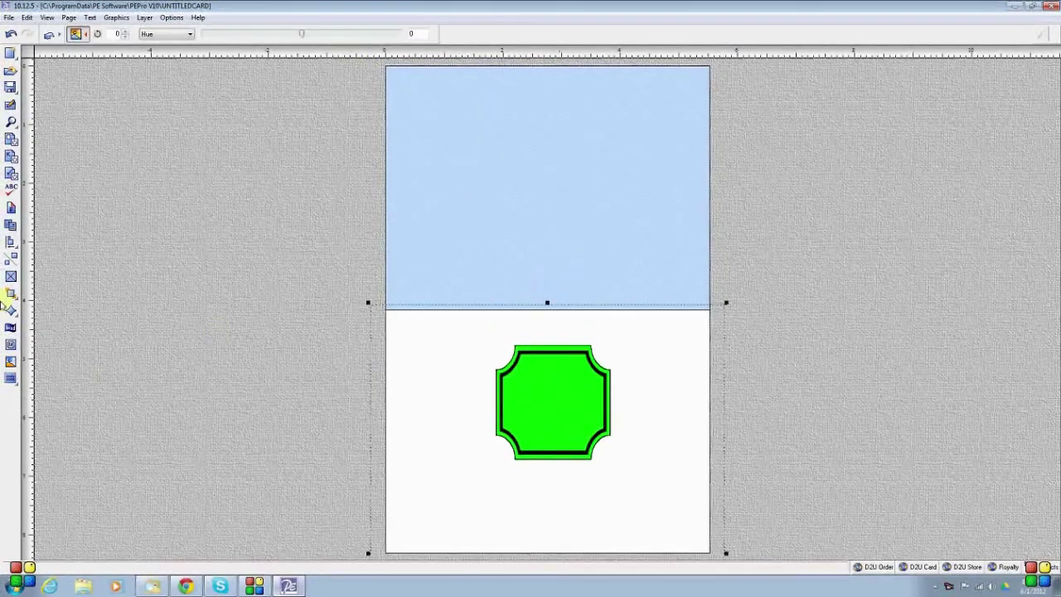
Enlarge the nameplate image by two more increments and centre the green plate on the white lower panel
click(15, 260)
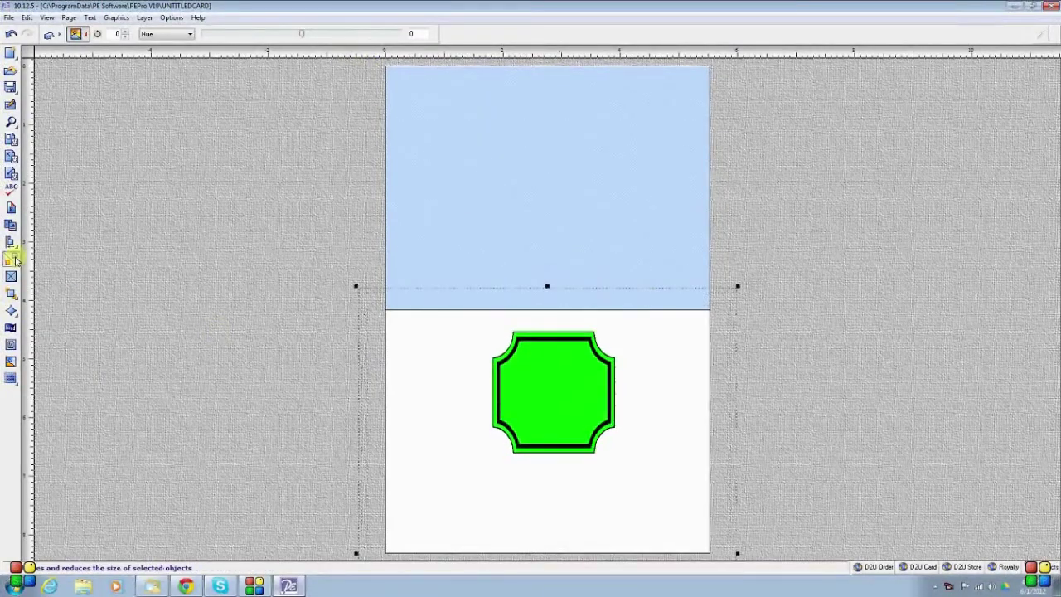
drag(530, 437, 530, 452)
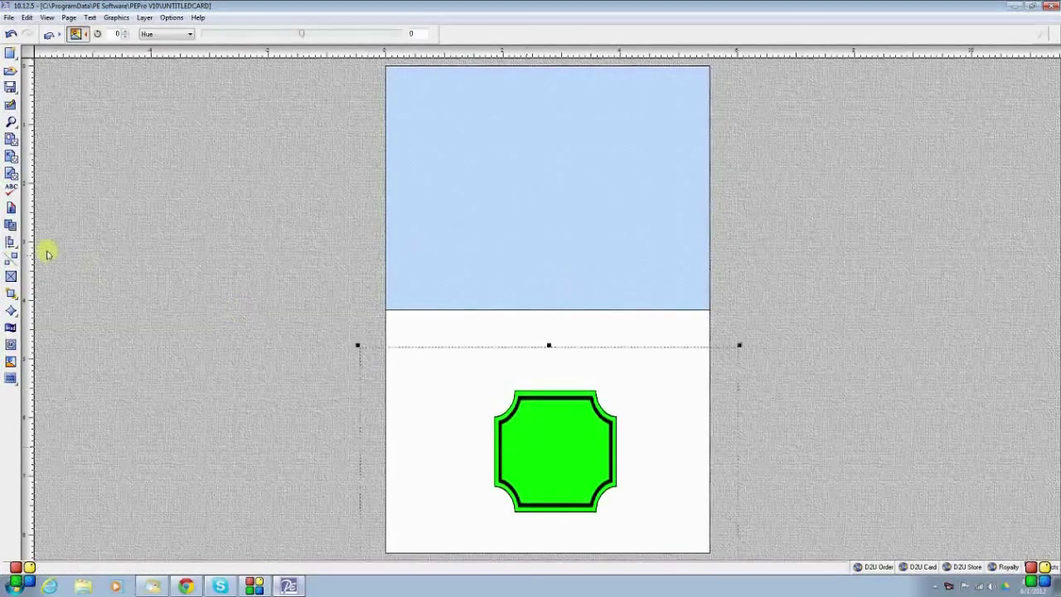
click(15, 260)
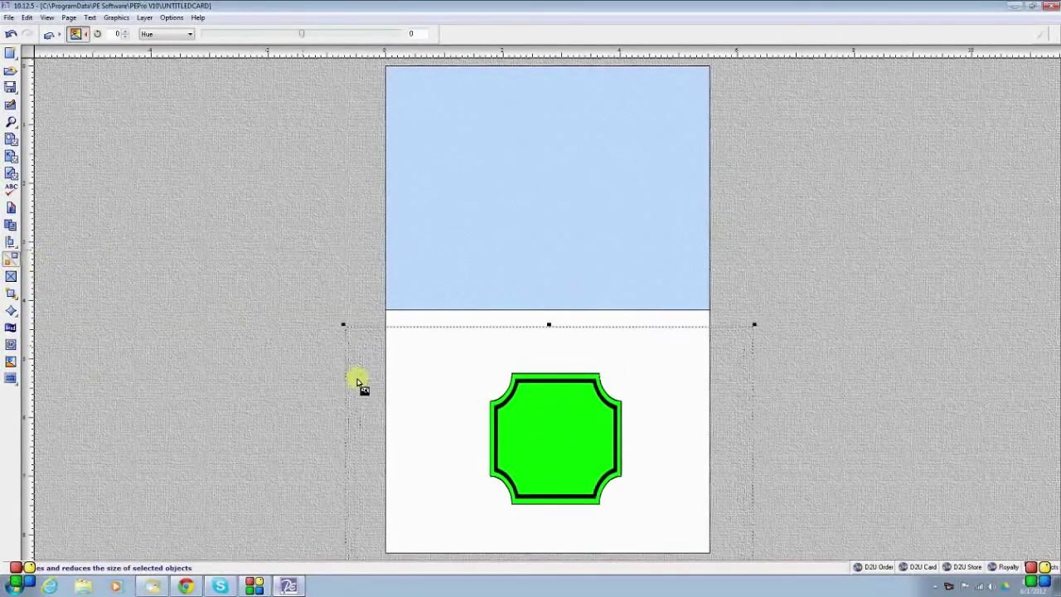
drag(534, 454, 530, 447)
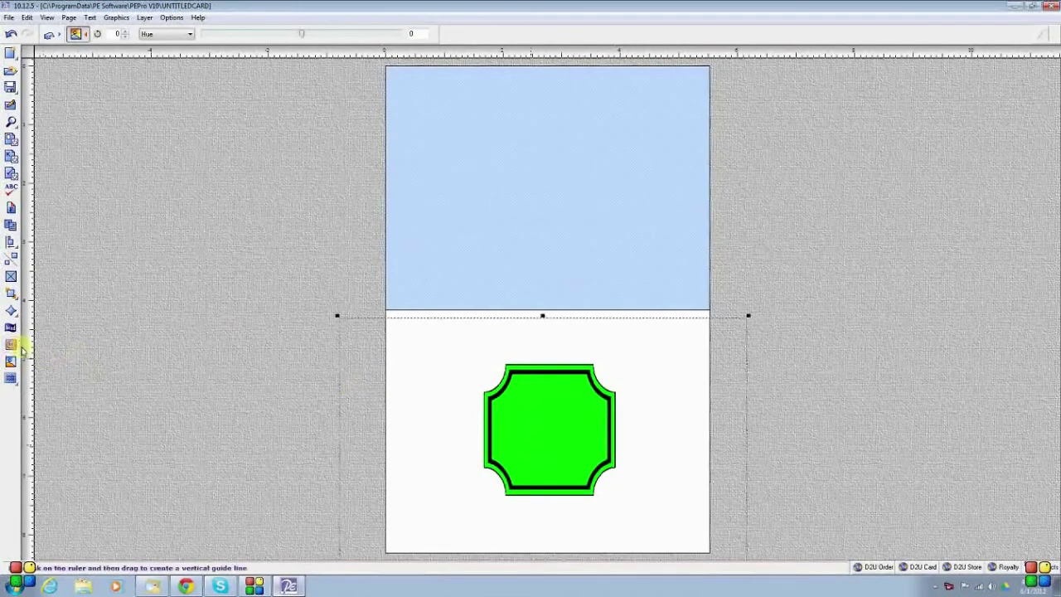
Add a monogram to the card with the initials gmr in the PE Sonetta font, without a border
click(48, 348)
click(13, 347)
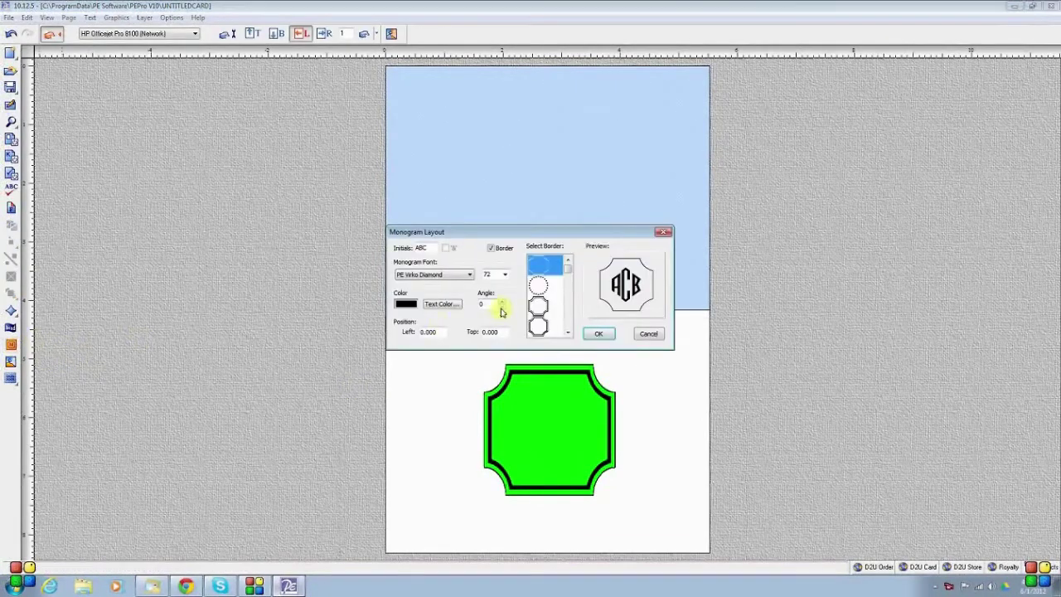
click(449, 281)
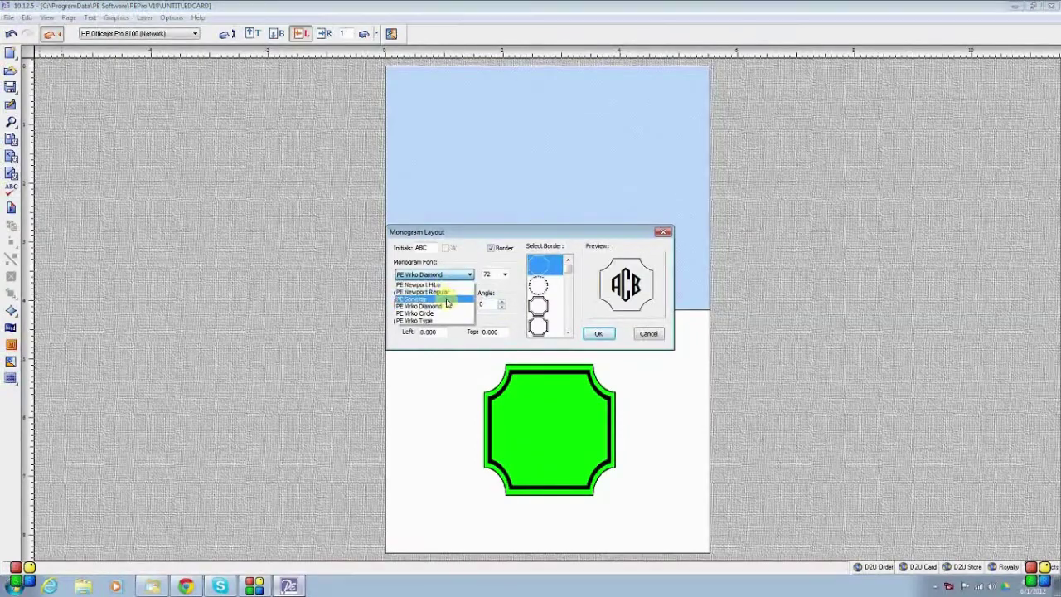
click(431, 287)
text(Gmr)
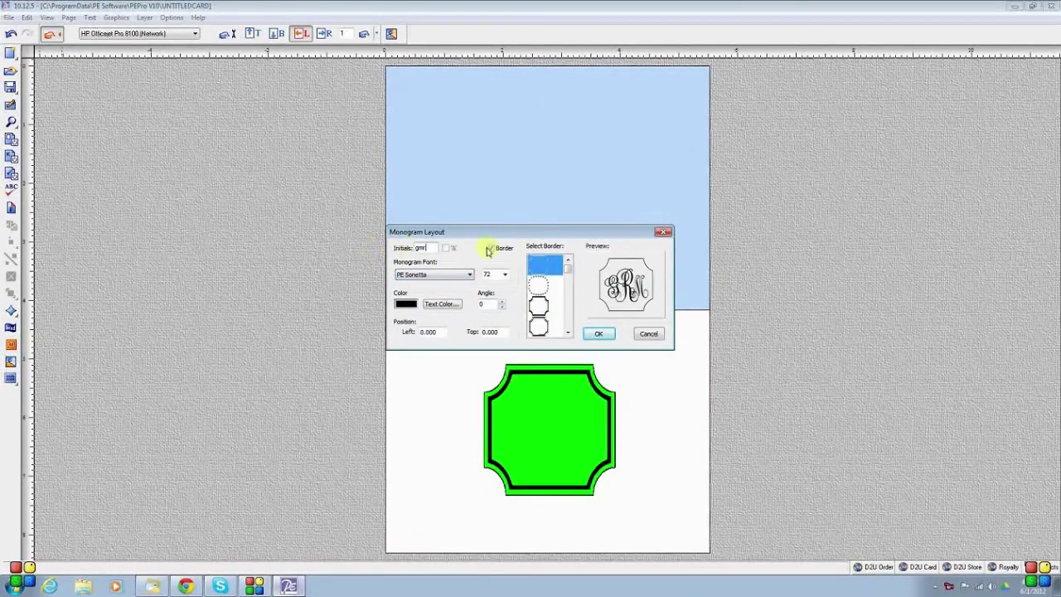
click(599, 335)
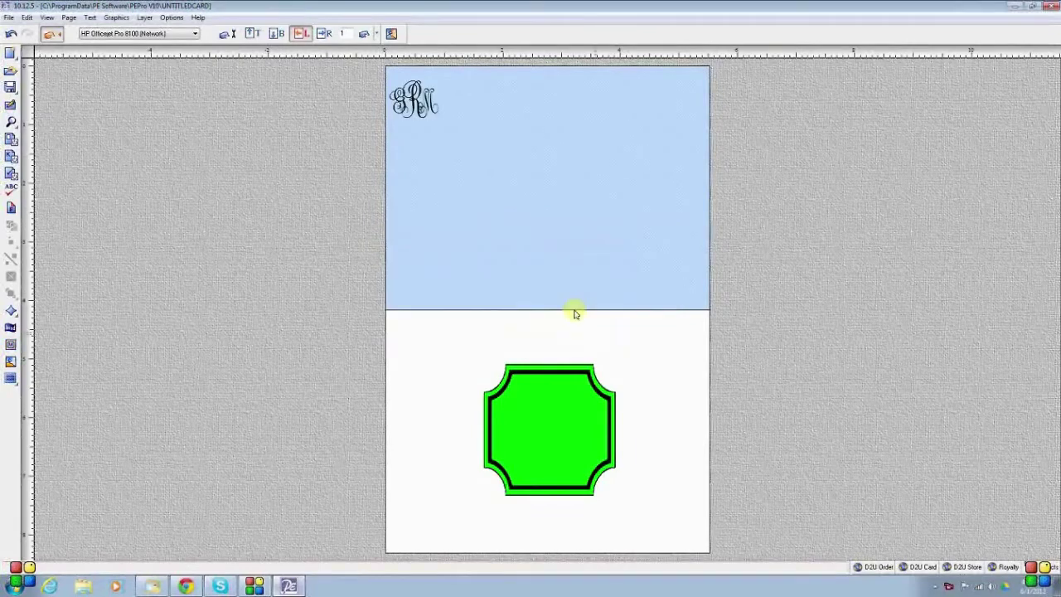
Move the monogram onto the green plate, enlarge it to size 135 and centre it inside the plate's black outline
drag(414, 97, 557, 437)
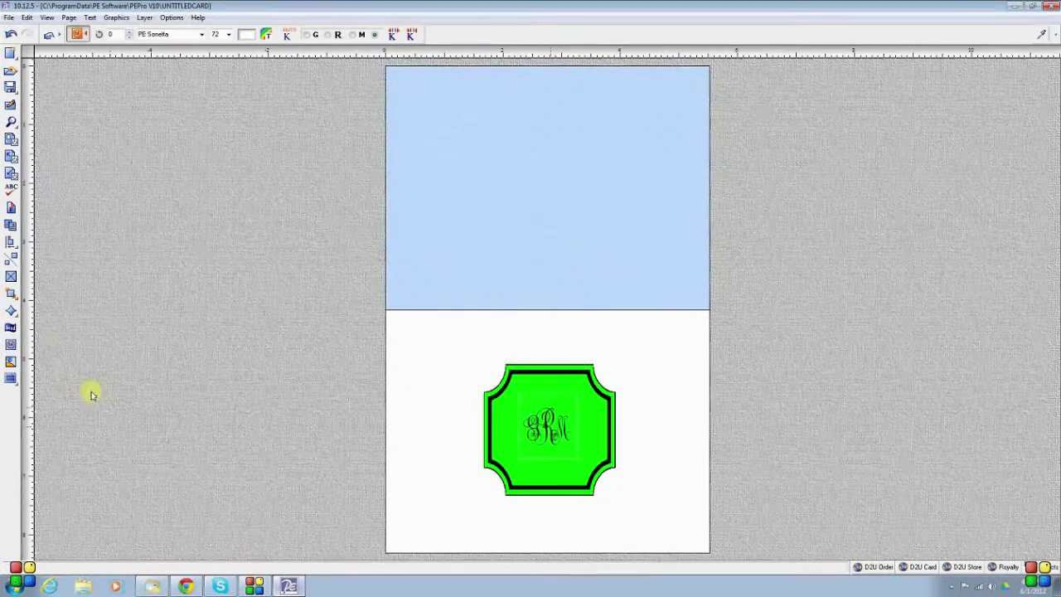
click(12, 257)
drag(12, 261, 13, 261)
drag(557, 474, 543, 454)
drag(13, 259, 14, 260)
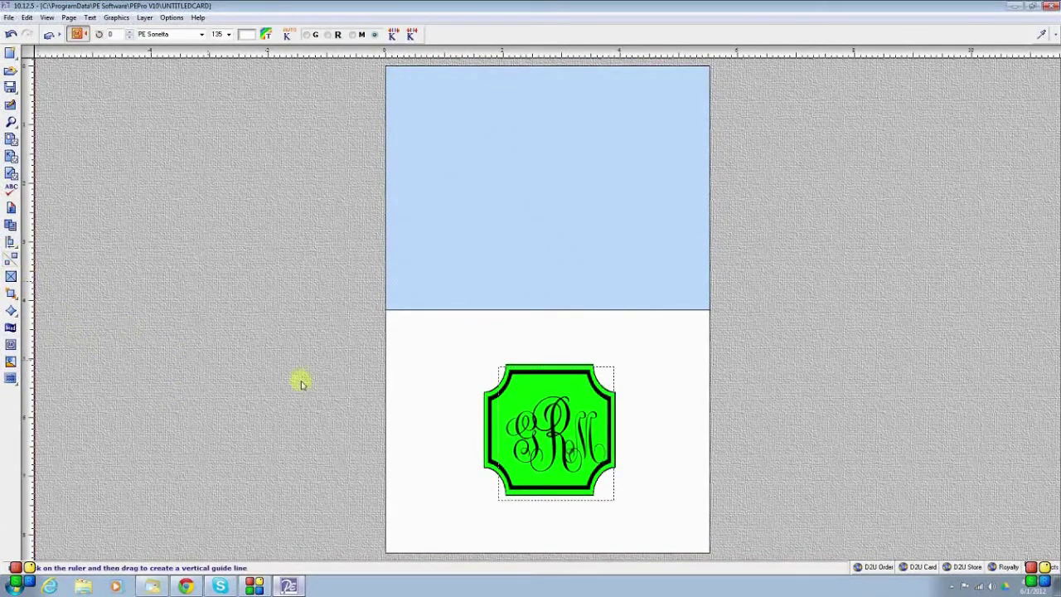
drag(543, 457, 538, 452)
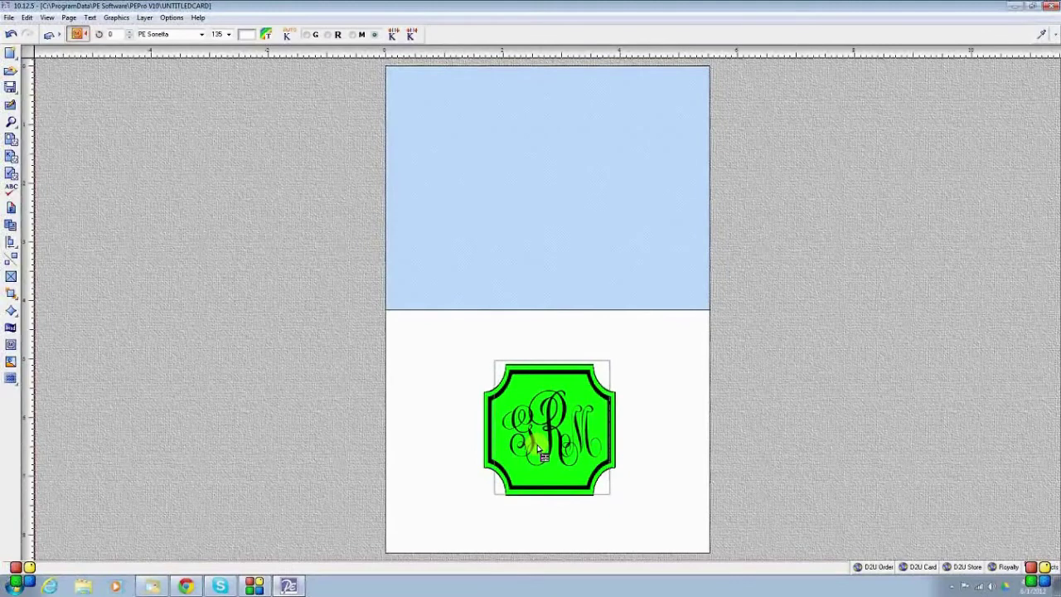
click(228, 464)
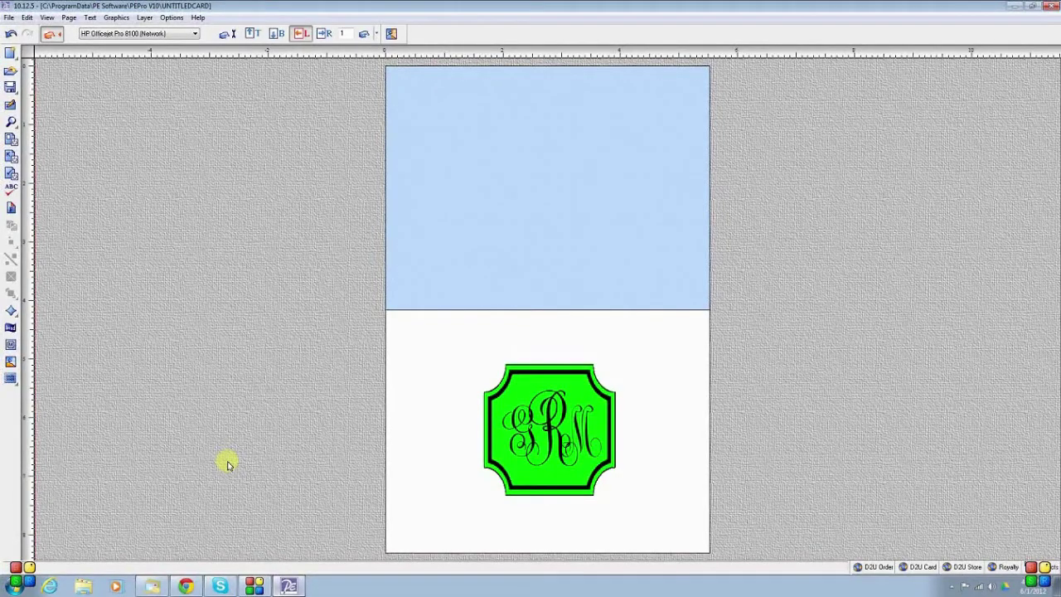
Add a new text box with a solid black border 4 points thick
click(12, 380)
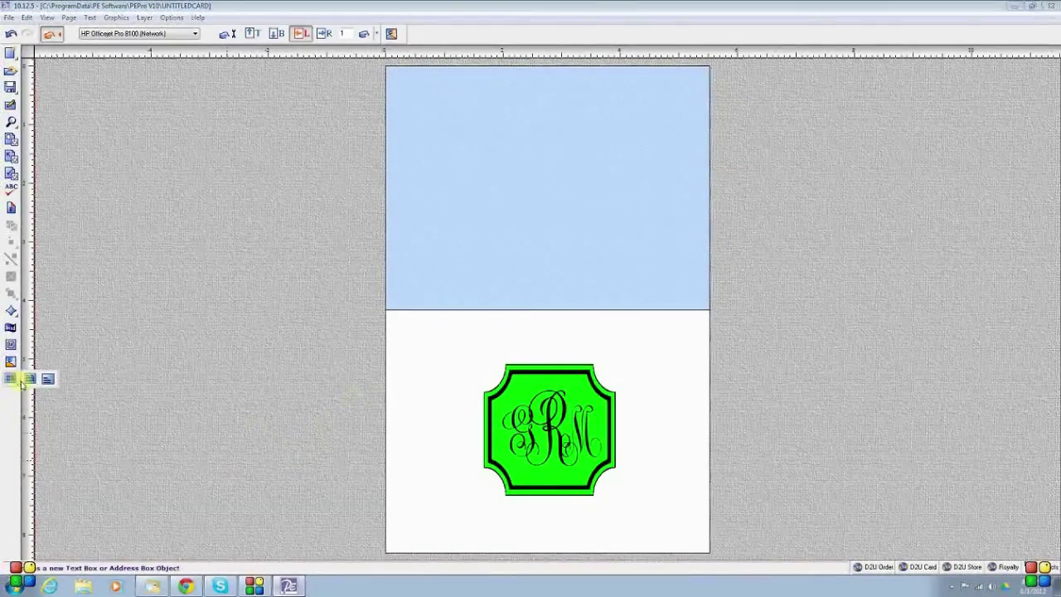
click(28, 379)
click(424, 319)
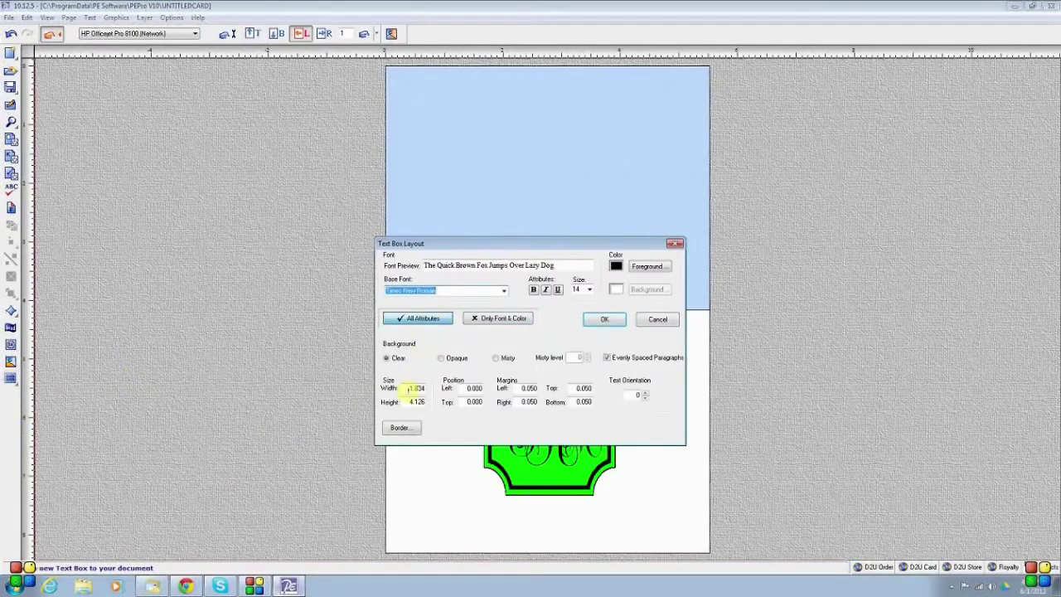
click(399, 429)
click(477, 263)
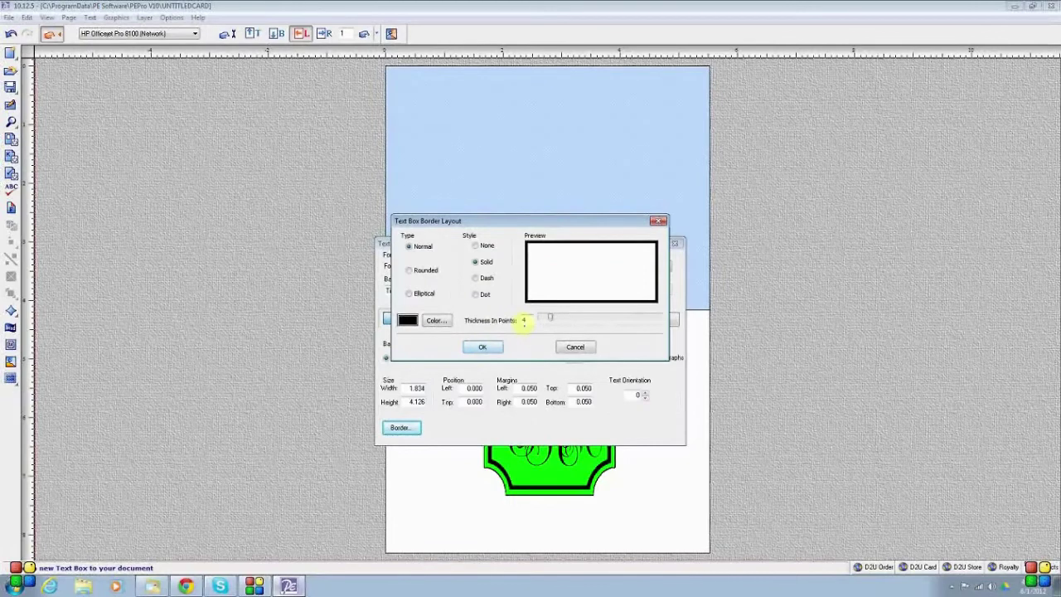
click(483, 347)
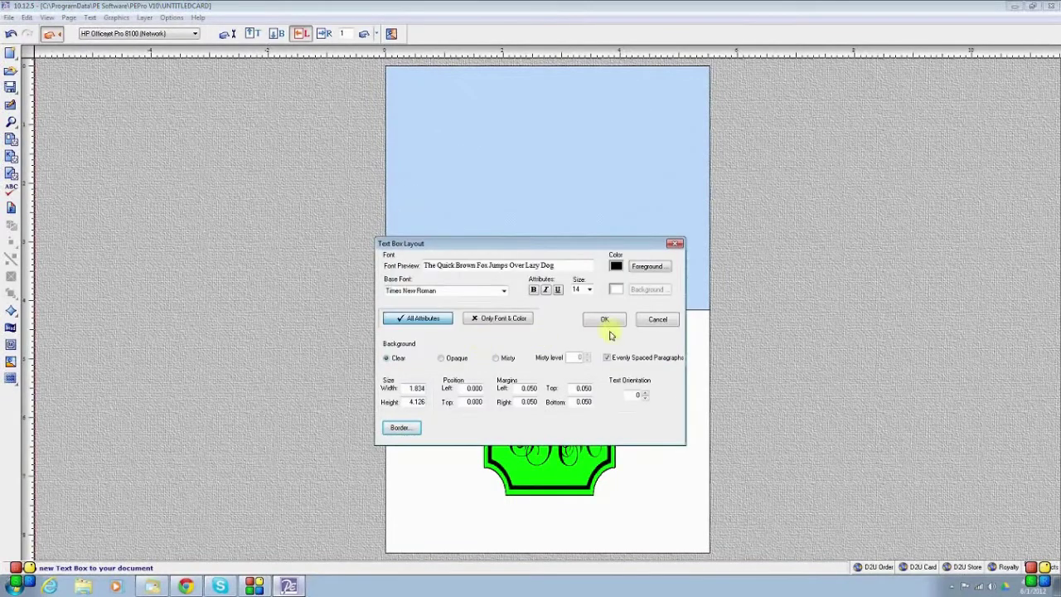
click(606, 315)
click(461, 243)
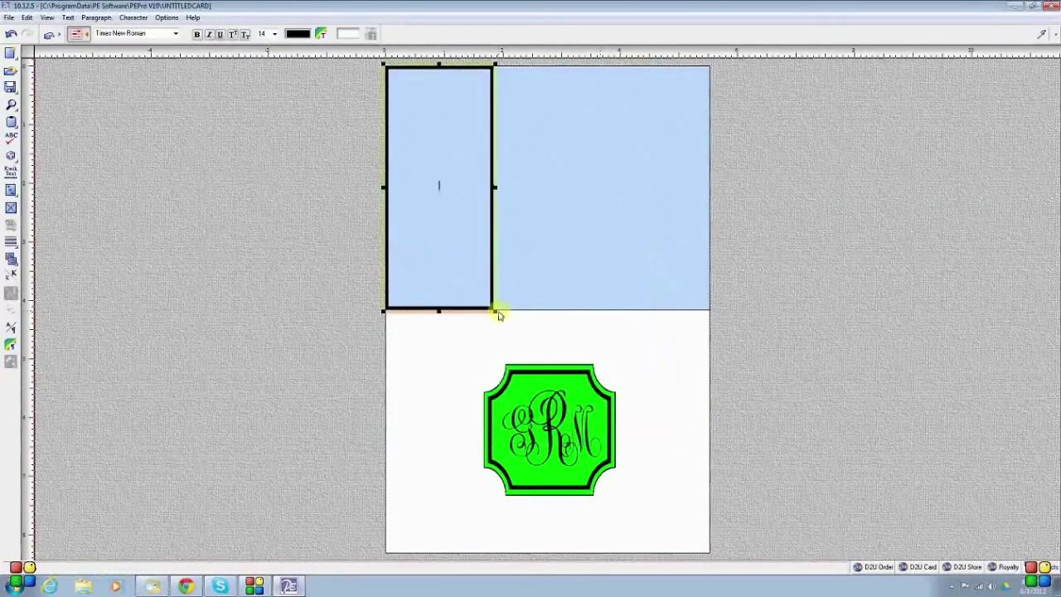
Widen the bordered text box to nearly the card's width and fit it as a frame slightly inside the white lower panel's edges
drag(495, 311, 701, 301)
drag(629, 269, 630, 514)
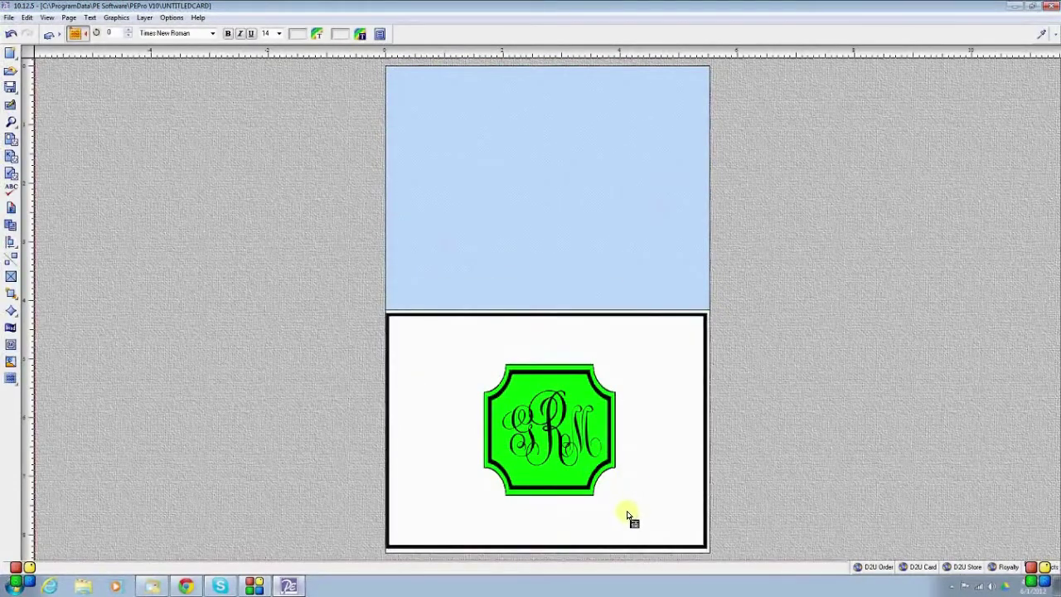
drag(709, 549, 642, 532)
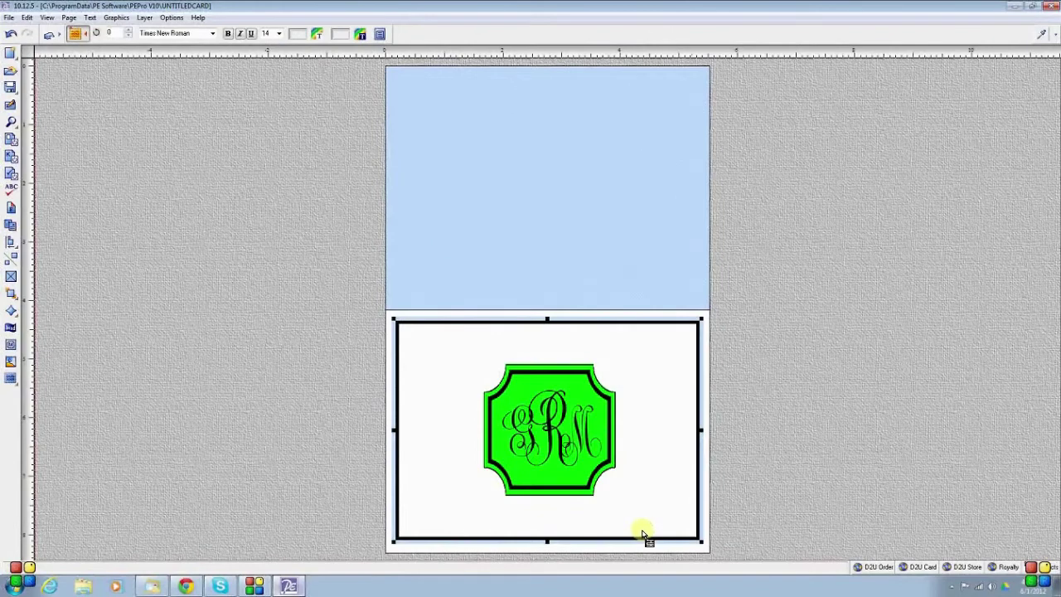
Duplicate the black frame, reduce the copy slightly and nest it evenly inside the original frame
click(27, 18)
click(48, 59)
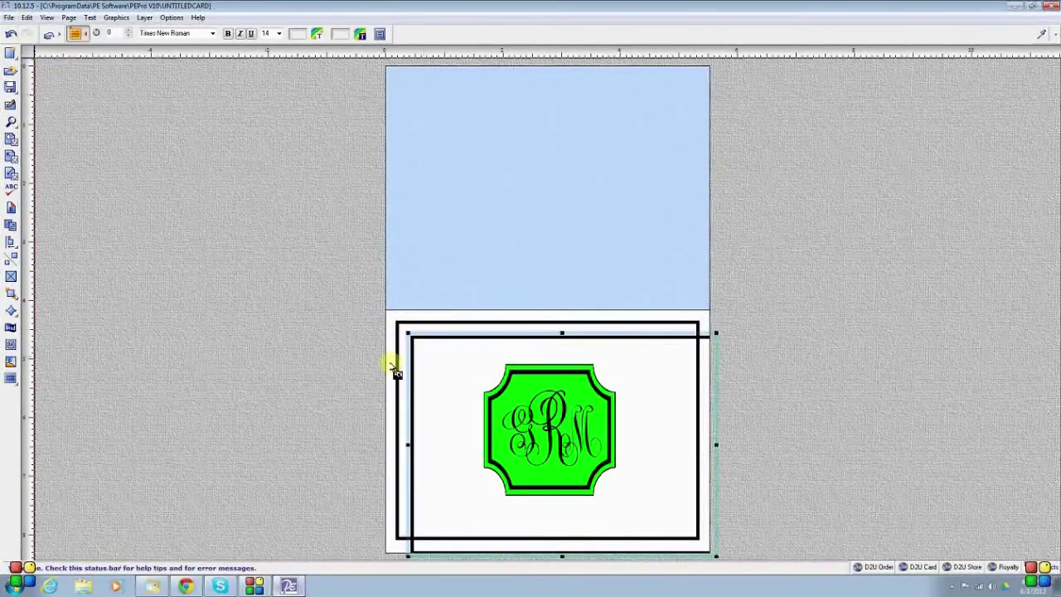
click(10, 267)
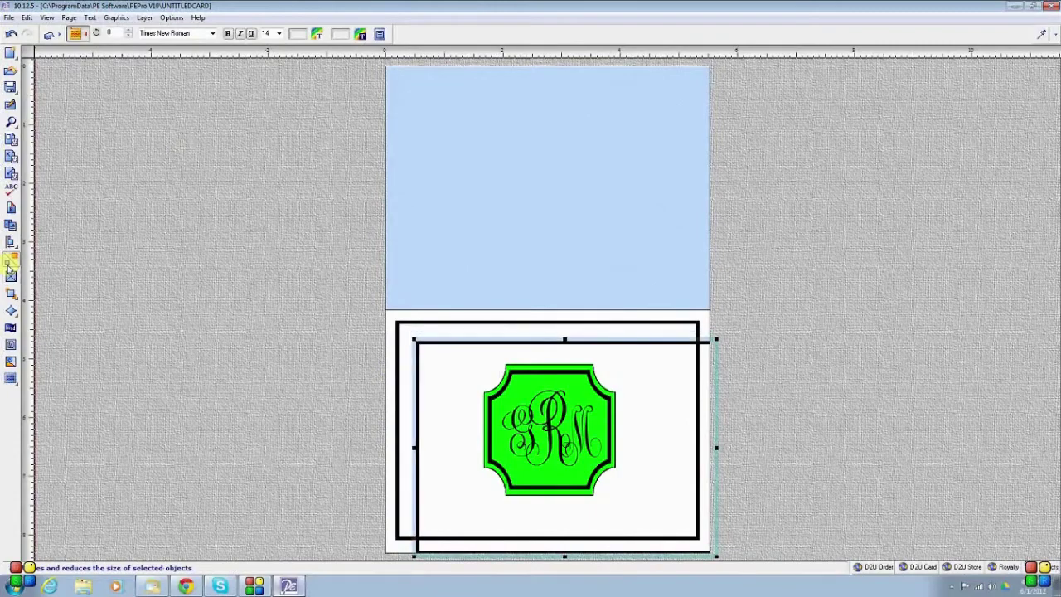
click(468, 511)
drag(468, 511, 448, 503)
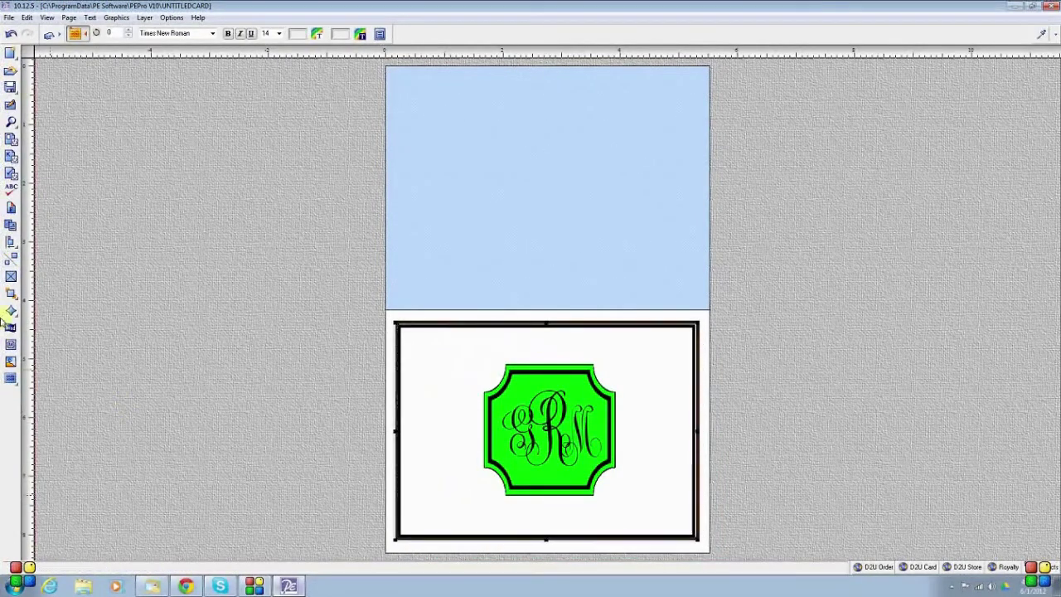
click(10, 267)
click(472, 497)
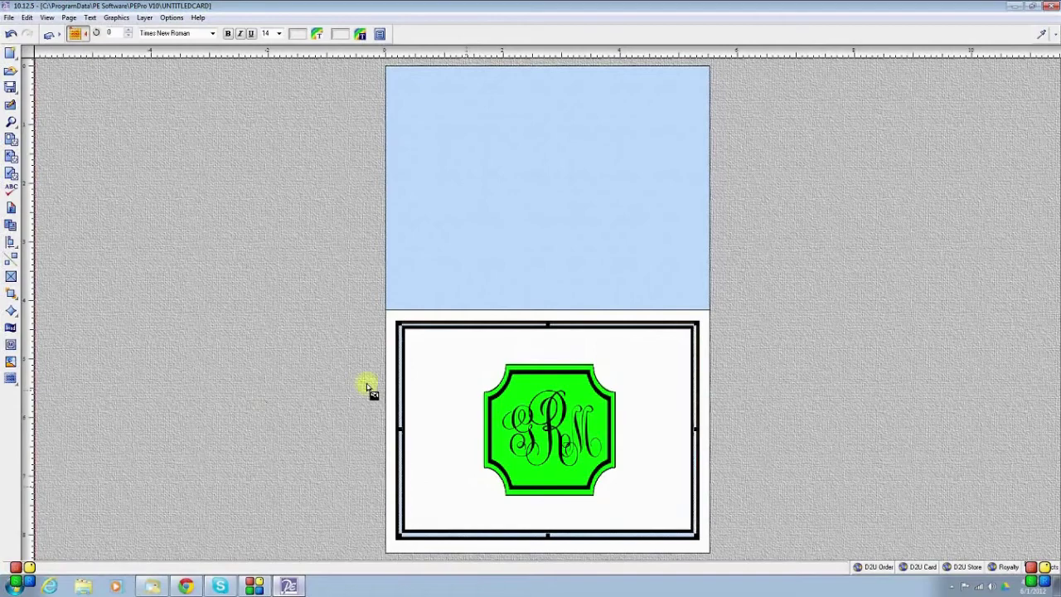
Change the inner frame's border colour to bright green (Red 0, Green 255, Blue 0)
right_click(419, 387)
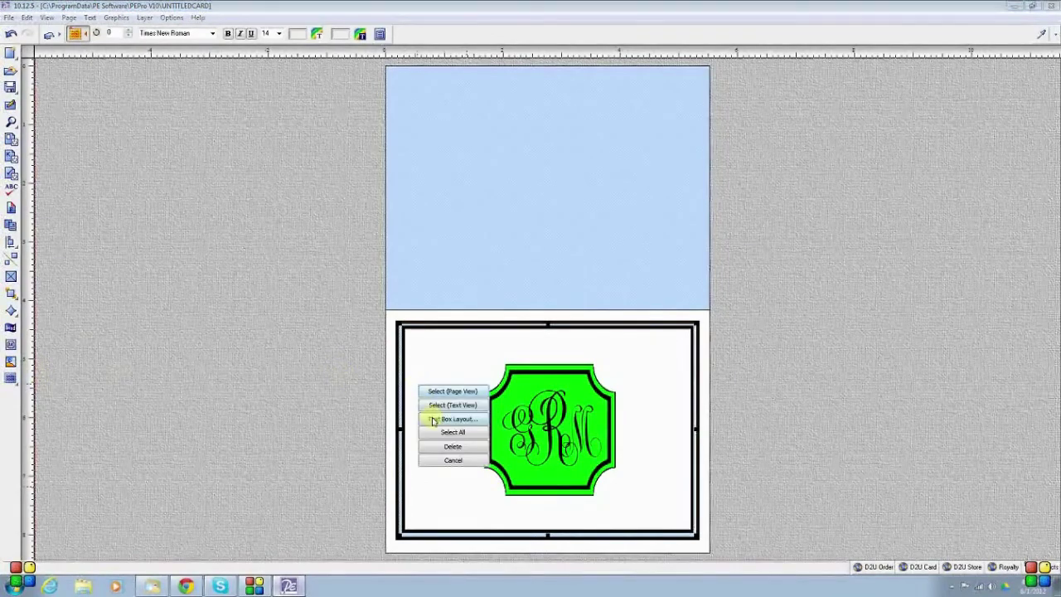
click(433, 420)
click(410, 320)
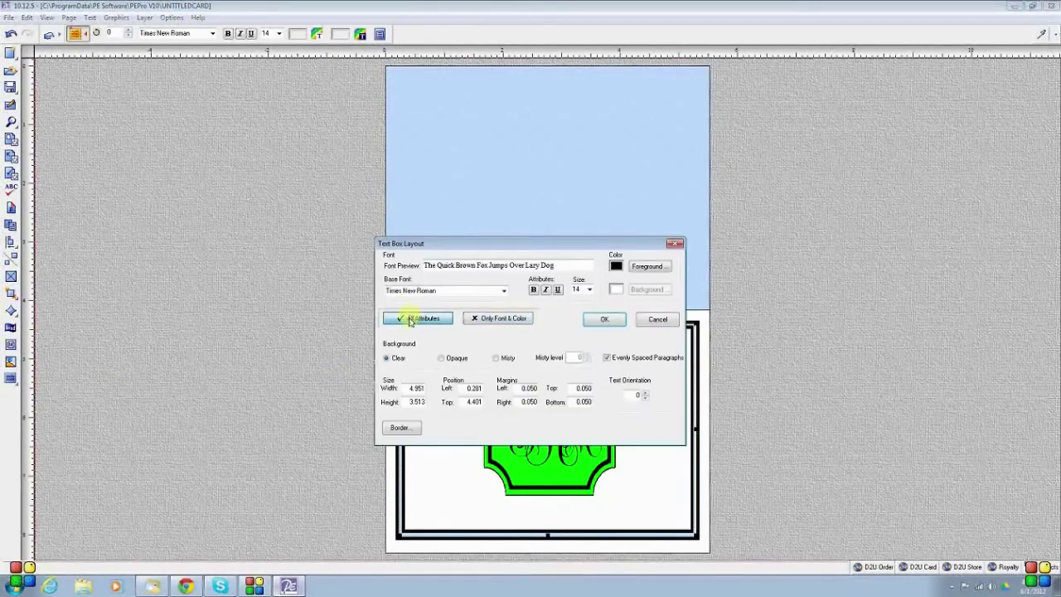
click(401, 428)
click(437, 320)
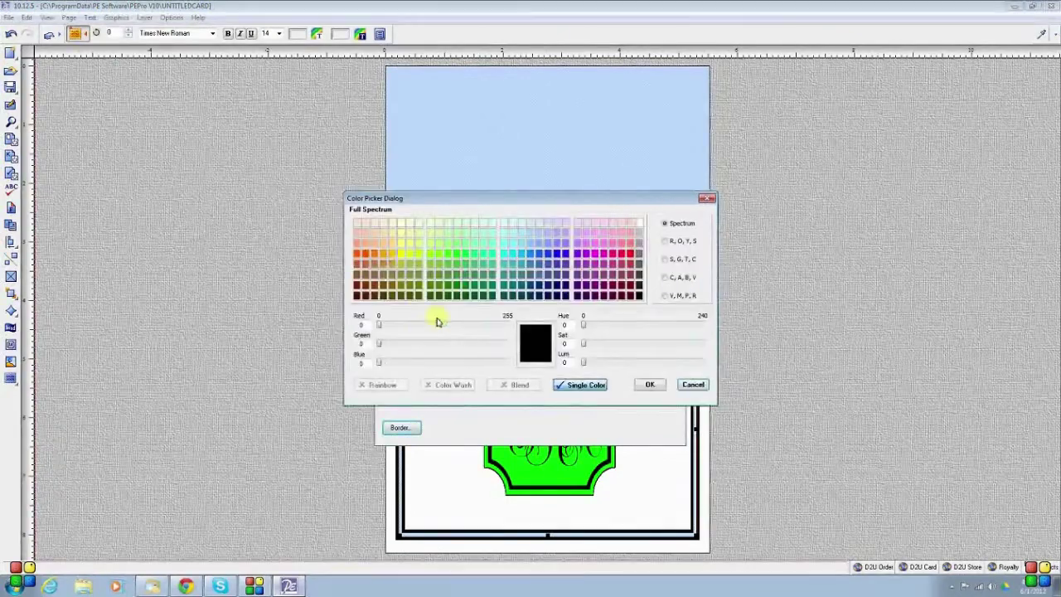
click(456, 255)
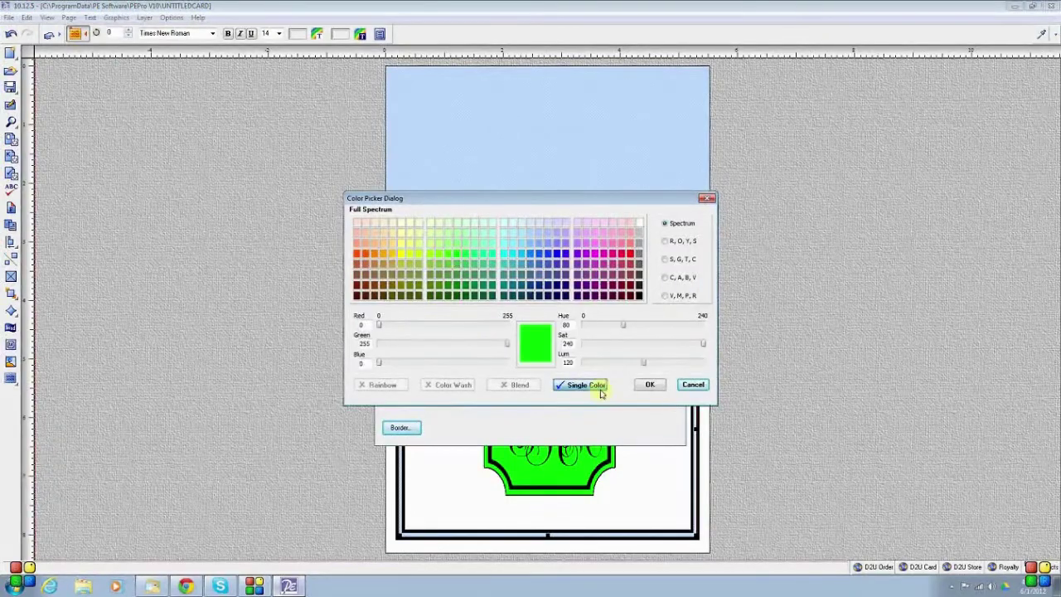
click(648, 386)
click(482, 347)
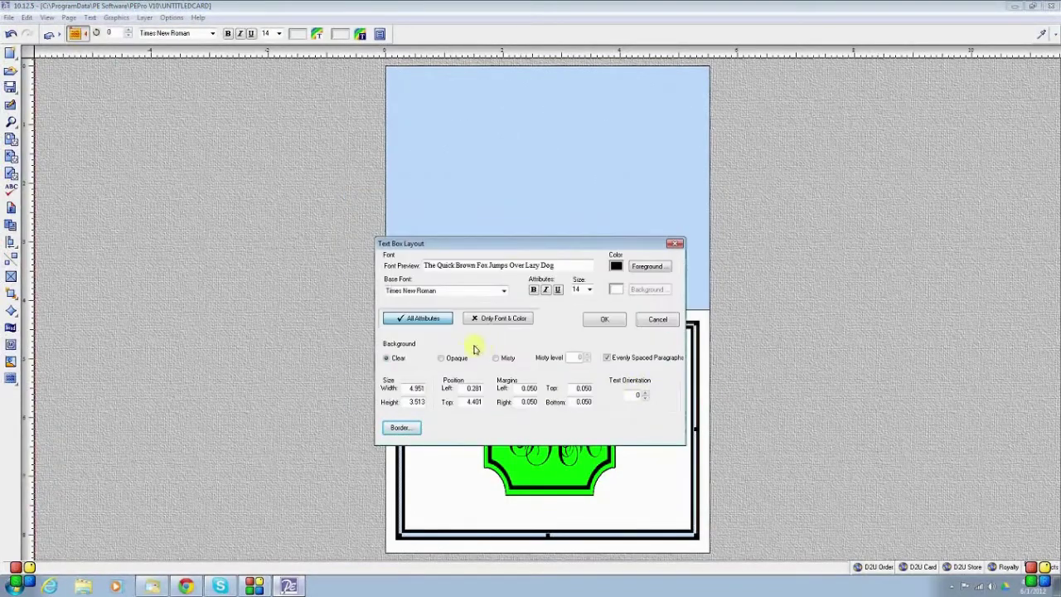
click(597, 322)
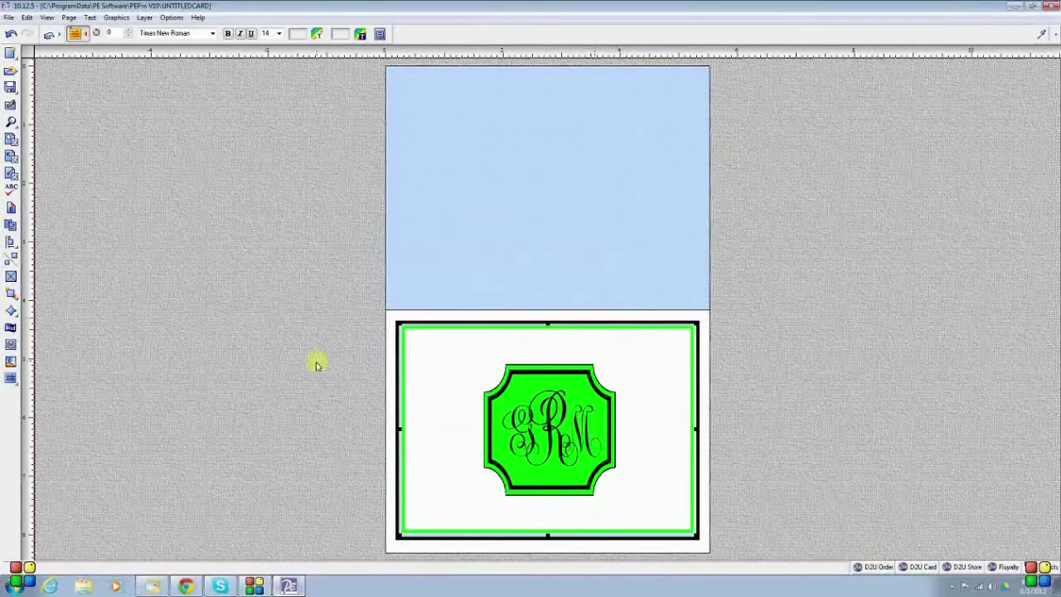
Select the inner green and outer black frames together and align their centres
click(261, 379)
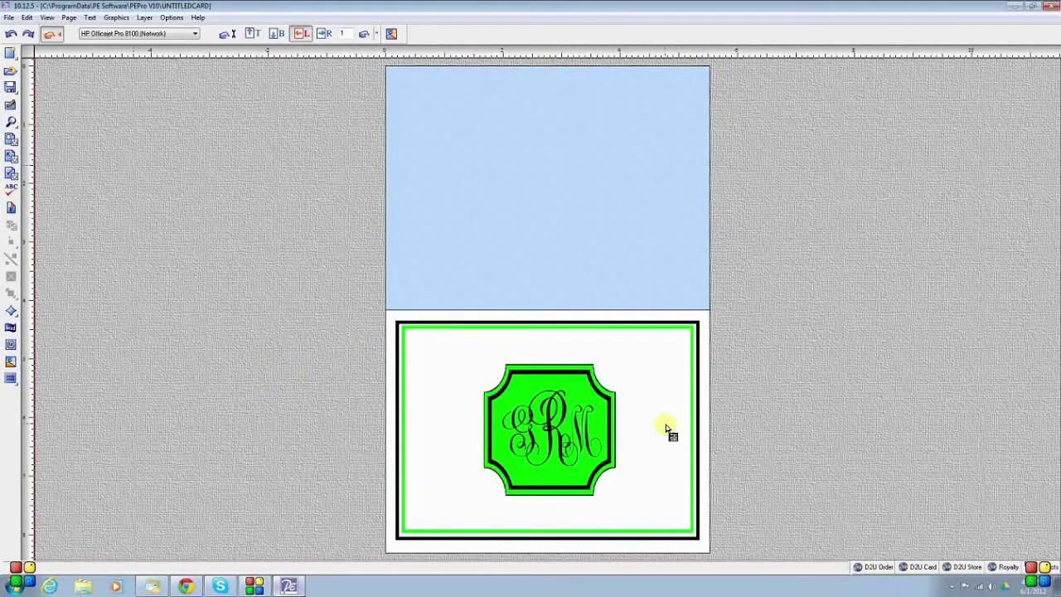
click(666, 427)
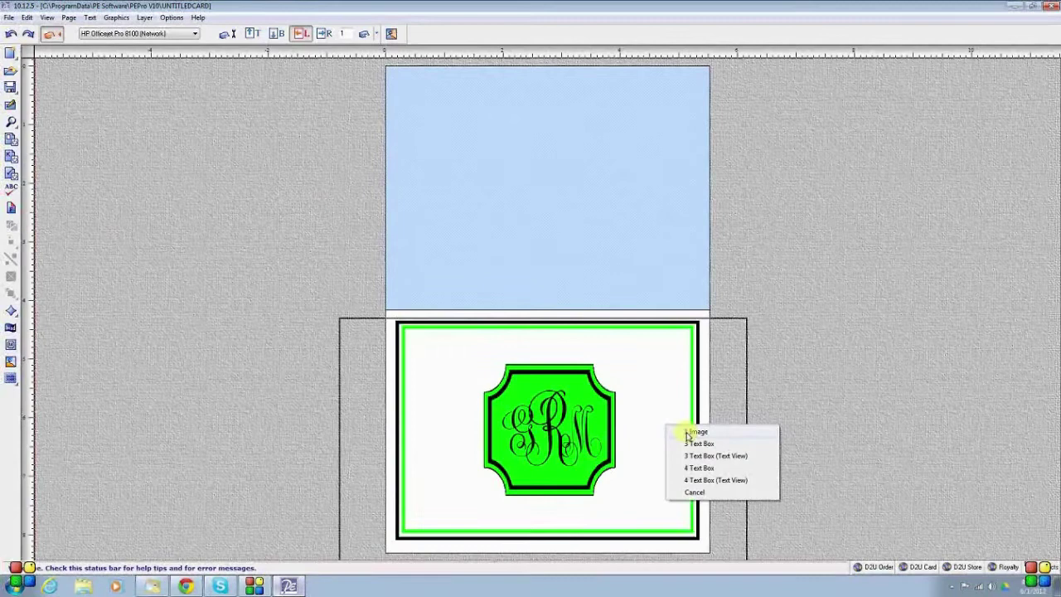
click(697, 468)
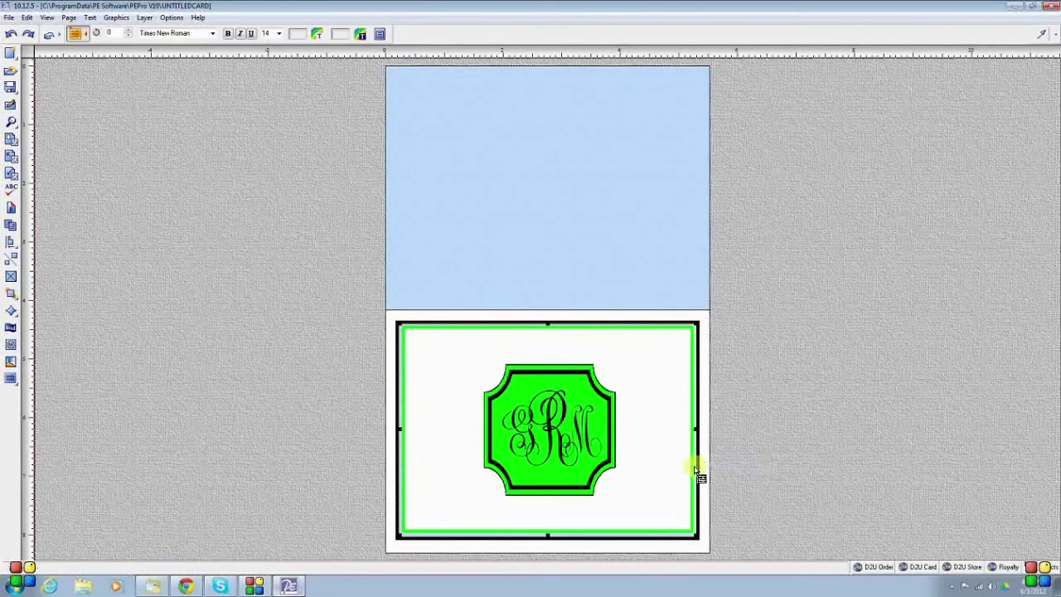
click(699, 329)
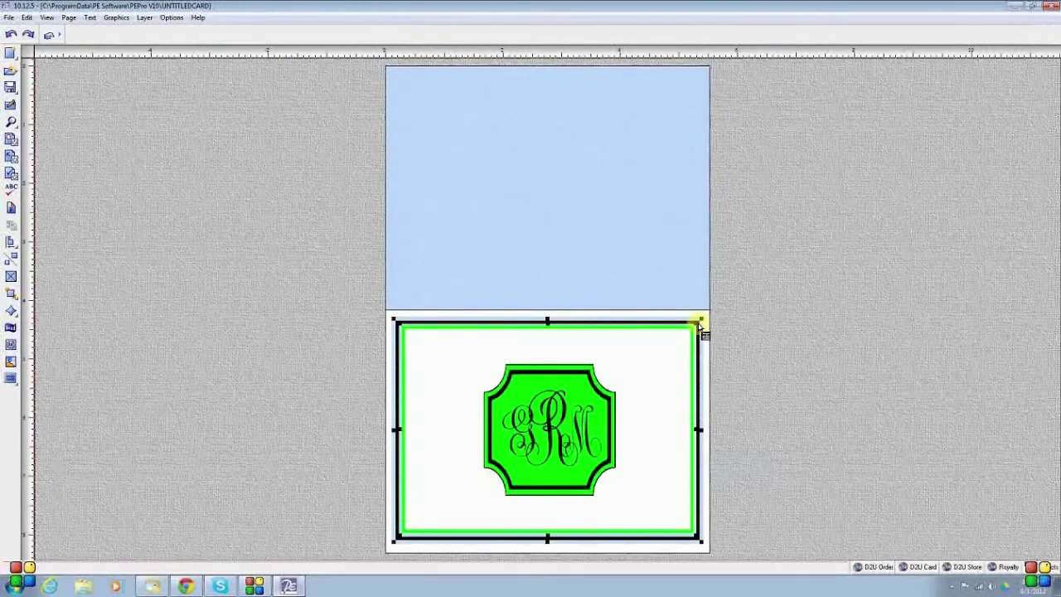
click(11, 241)
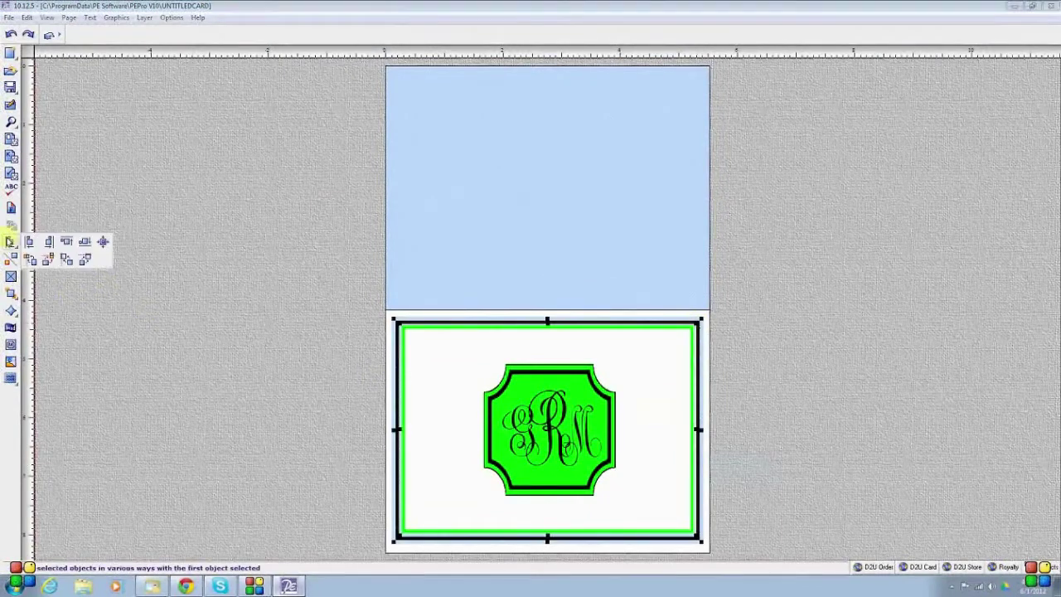
click(104, 243)
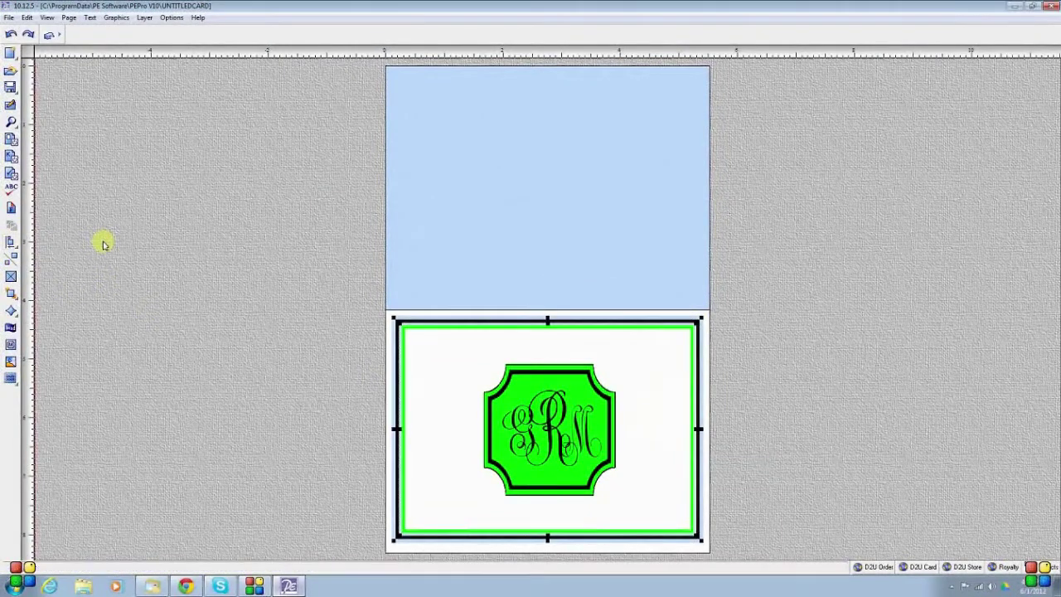
click(184, 275)
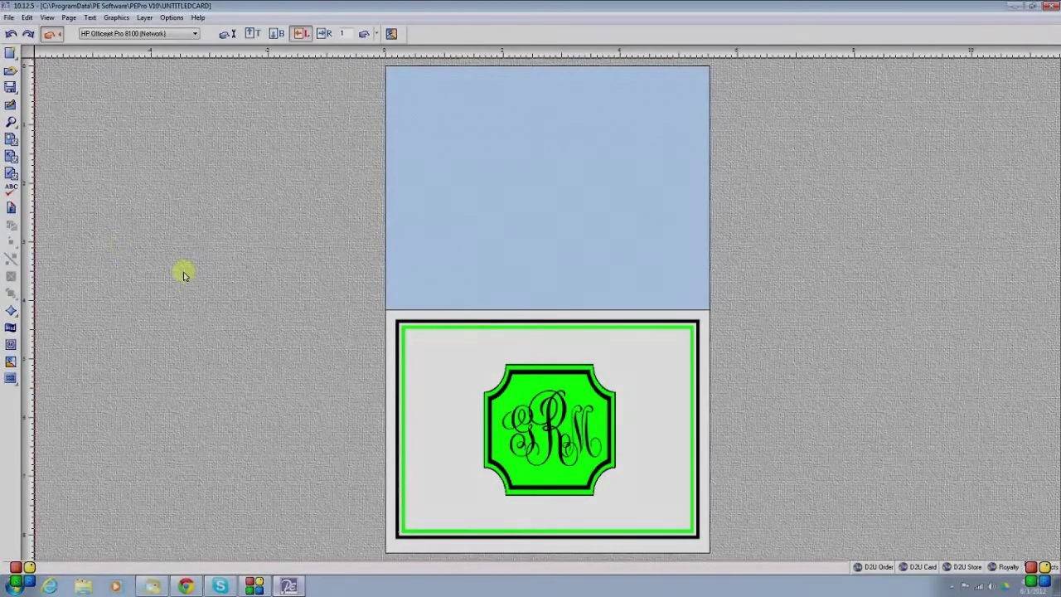